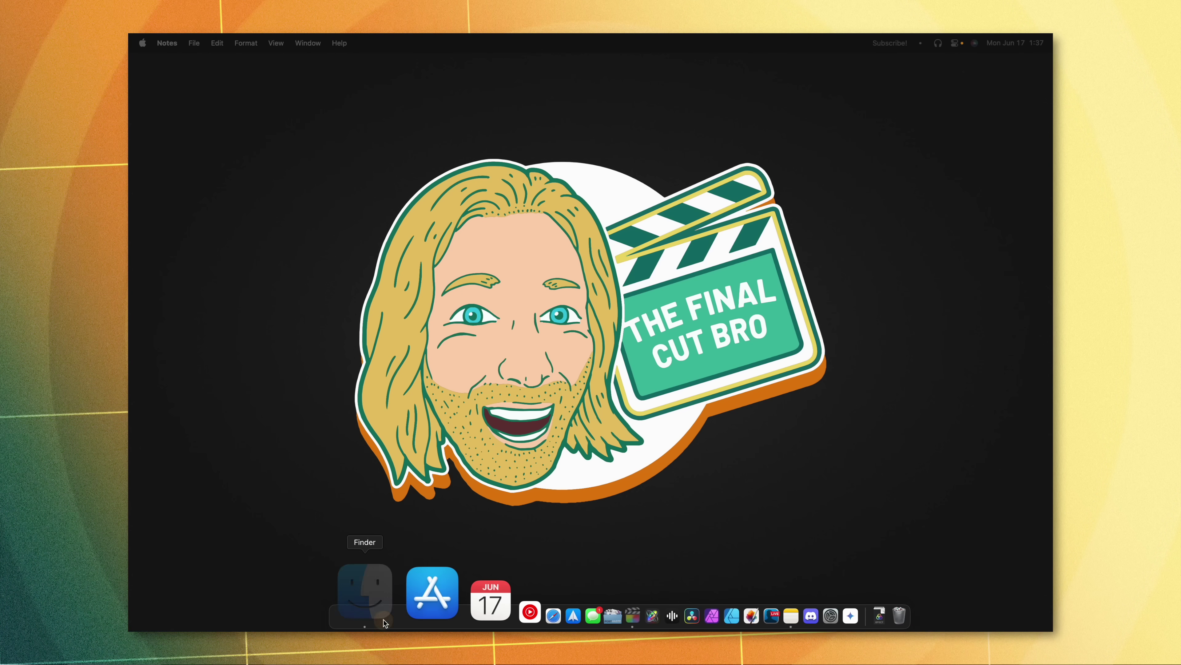
Launch Final Cut Pro from the Applications folder using its right-click Open command
{"action": "left_click", "coordinate": [384, 620]}
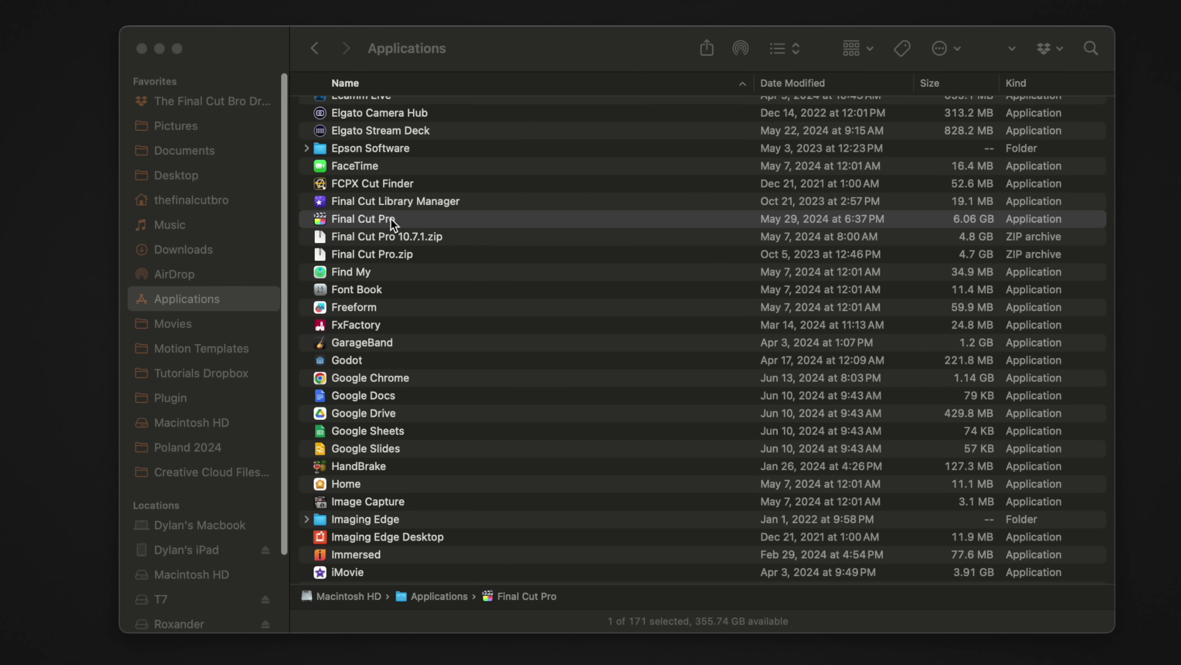
{"action": "left_click", "coordinate": [408, 223]}
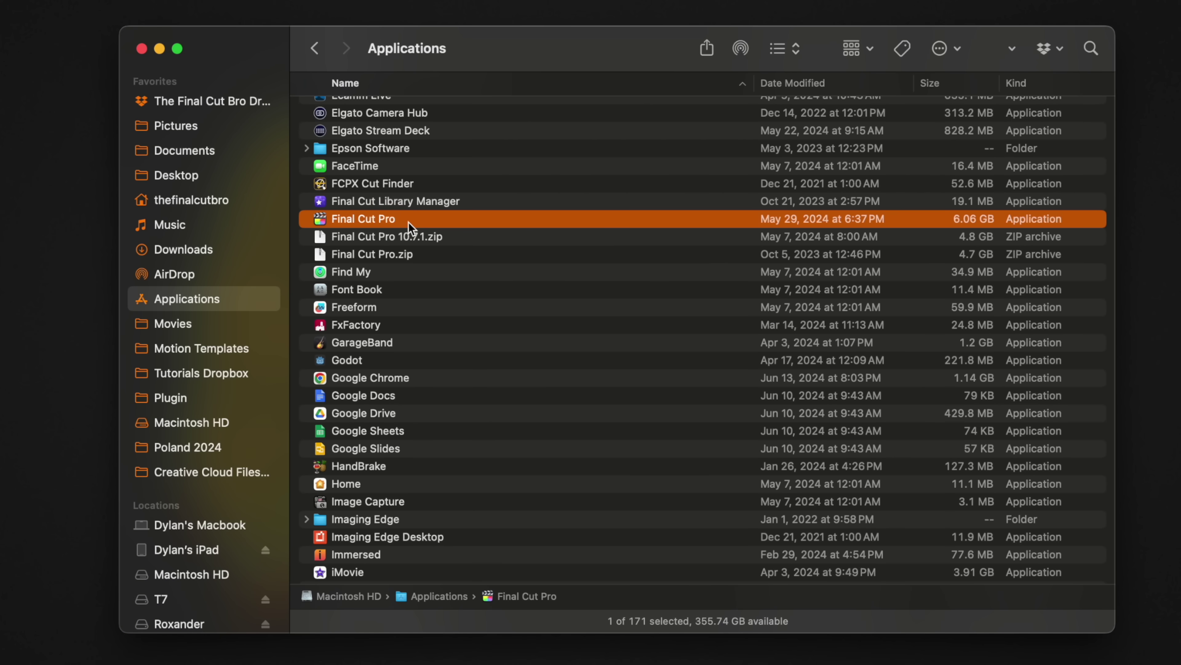
{"action": "right_click", "coordinate": [408, 220]}
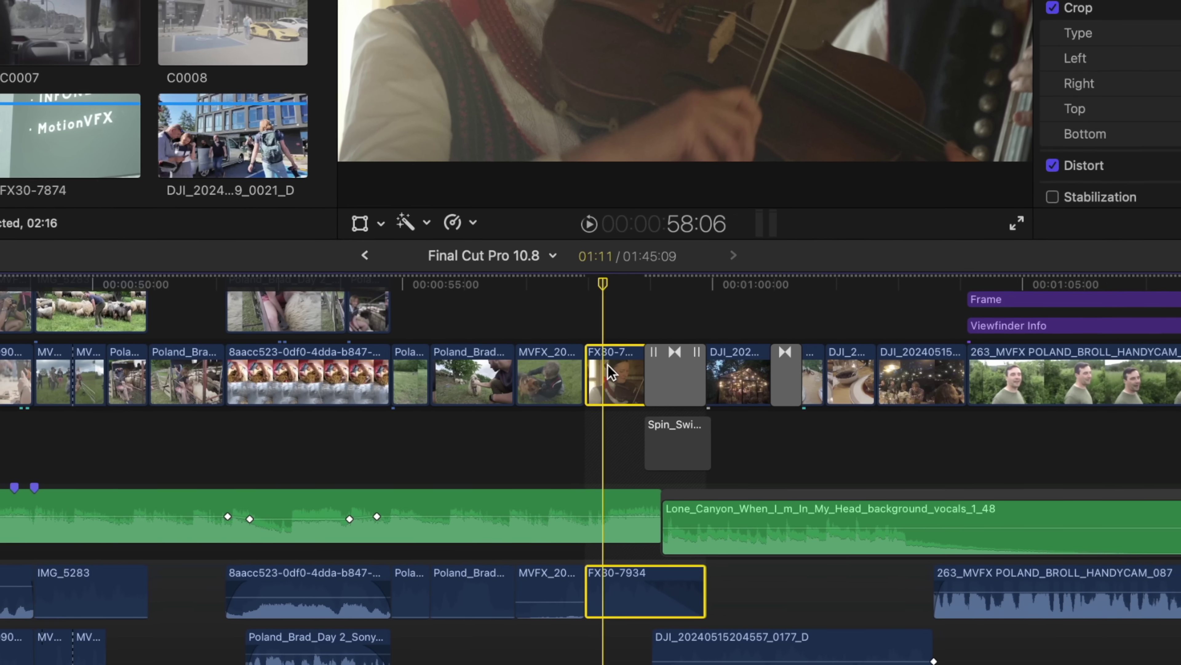
Apply the Color Adjustments effect to clip FX30-7934 and turn on its automatic enhancement
{"action": "left_click", "coordinate": [424, 219]}
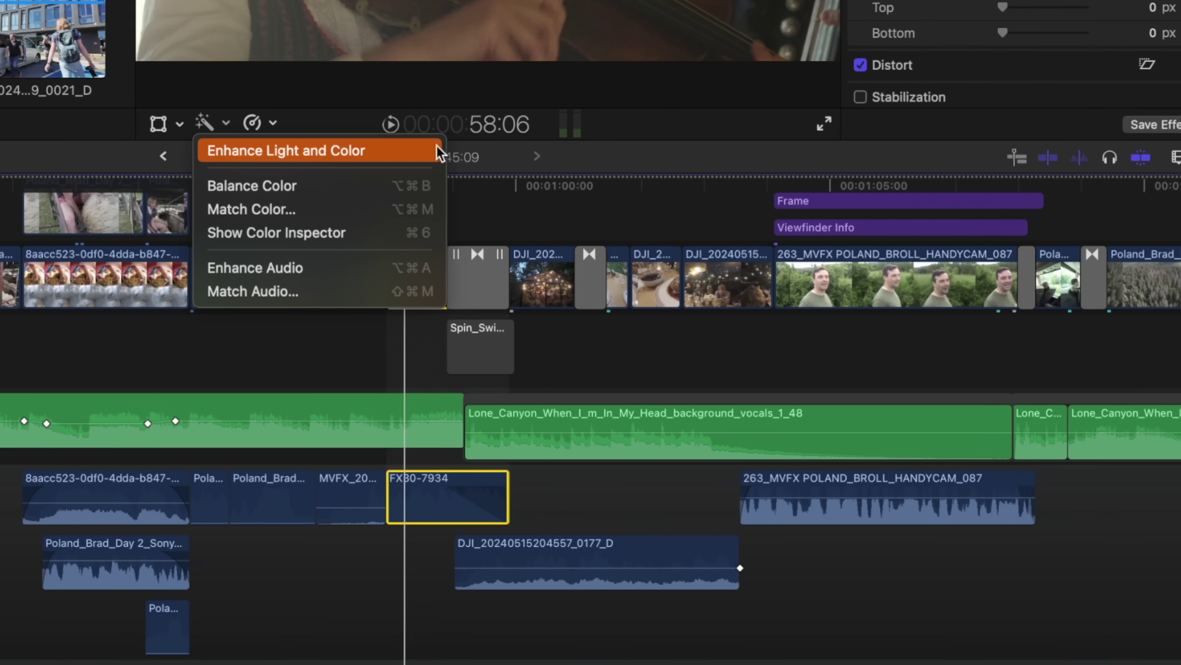
{"action": "left_click", "coordinate": [618, 246]}
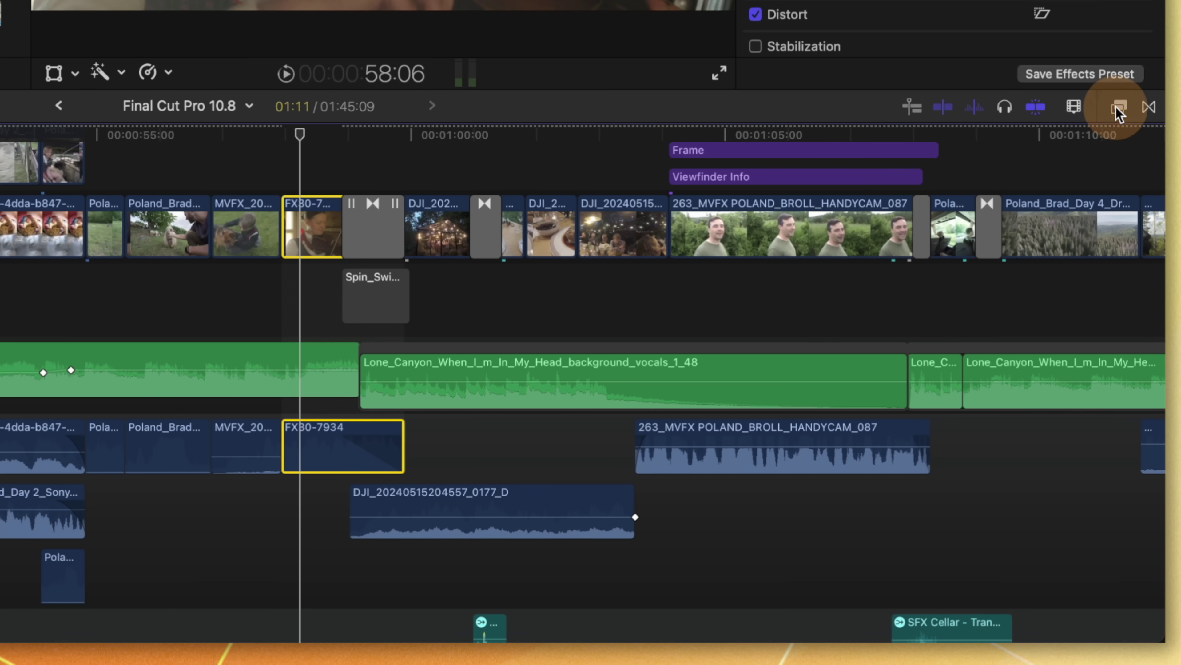
{"action": "left_click", "coordinate": [1119, 109]}
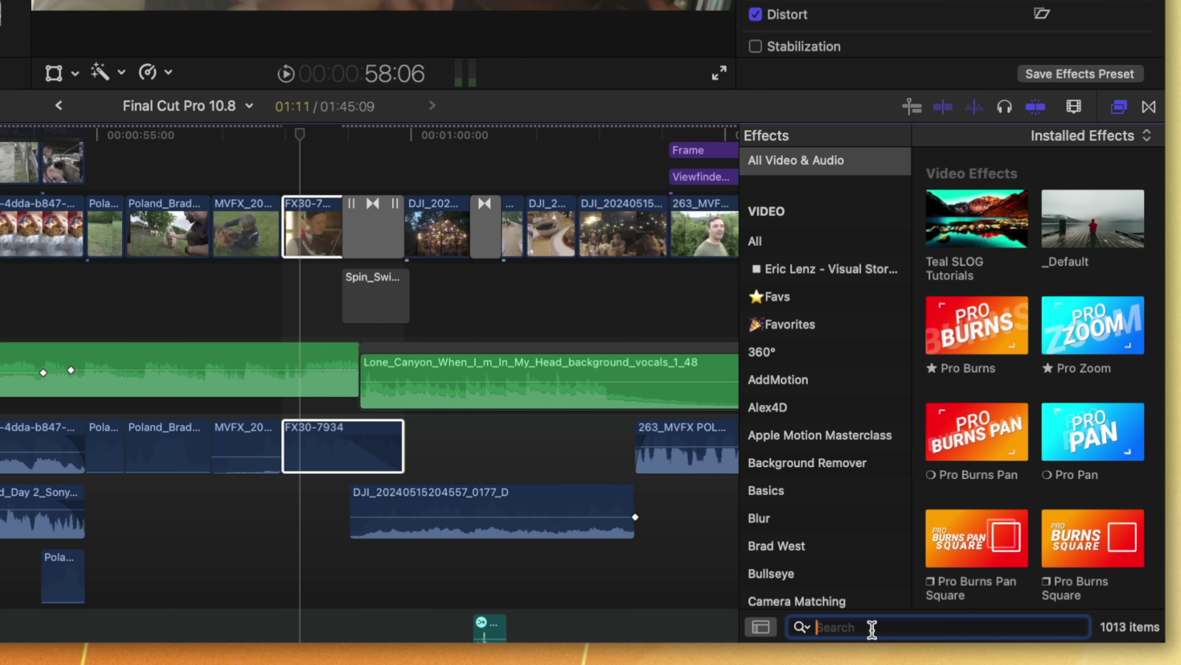
{"action": "type", "text": "color adjustments"}
{"action": "left_click_drag", "start_coordinate": [976, 205], "coordinate": [322, 215]}
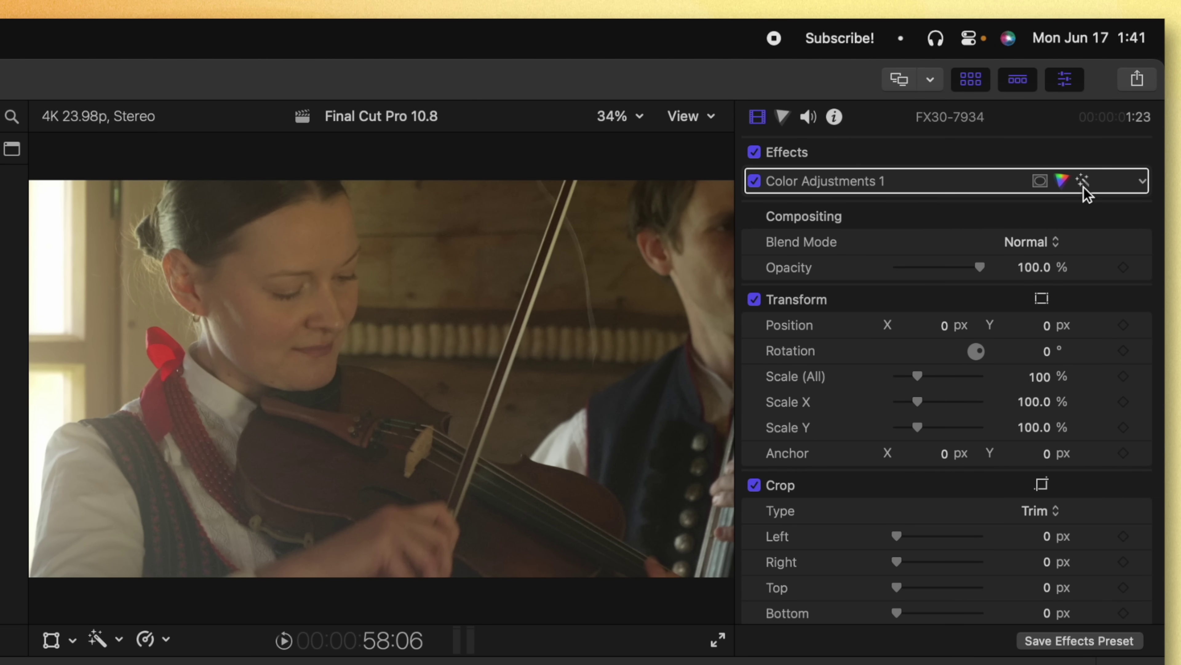
{"action": "left_click", "coordinate": [1086, 183]}
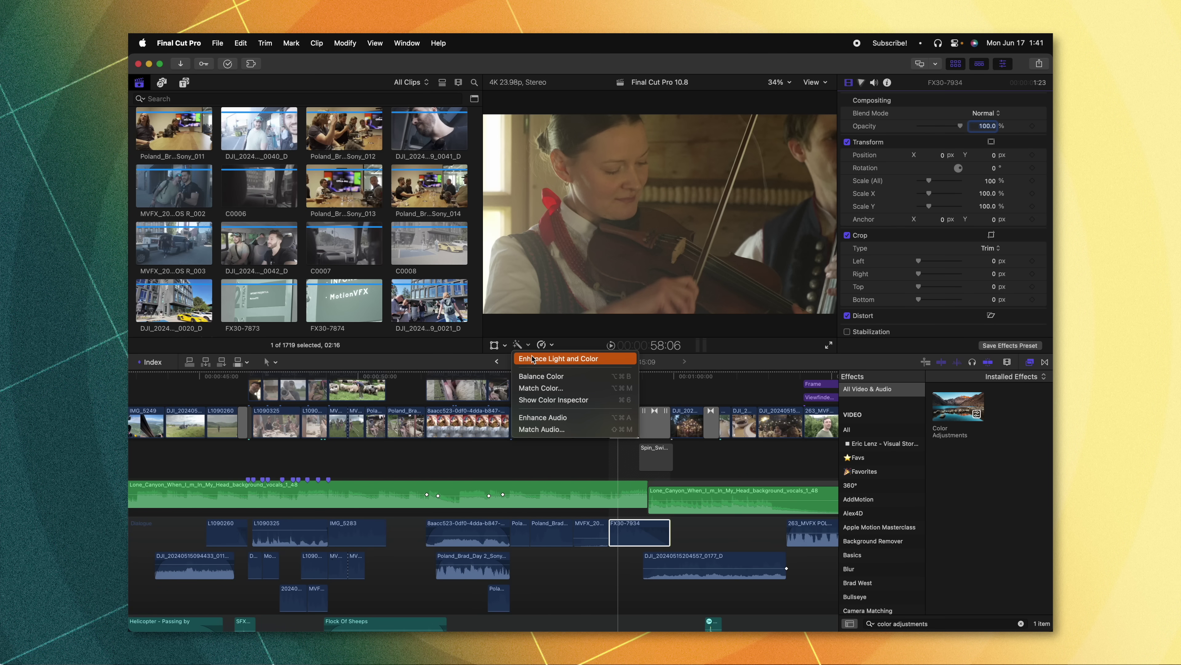
Apply Enhance Light and Color to the violinist clip and toggle the Color Adjustments 1 checkbox
{"action": "left_click", "coordinate": [533, 359]}
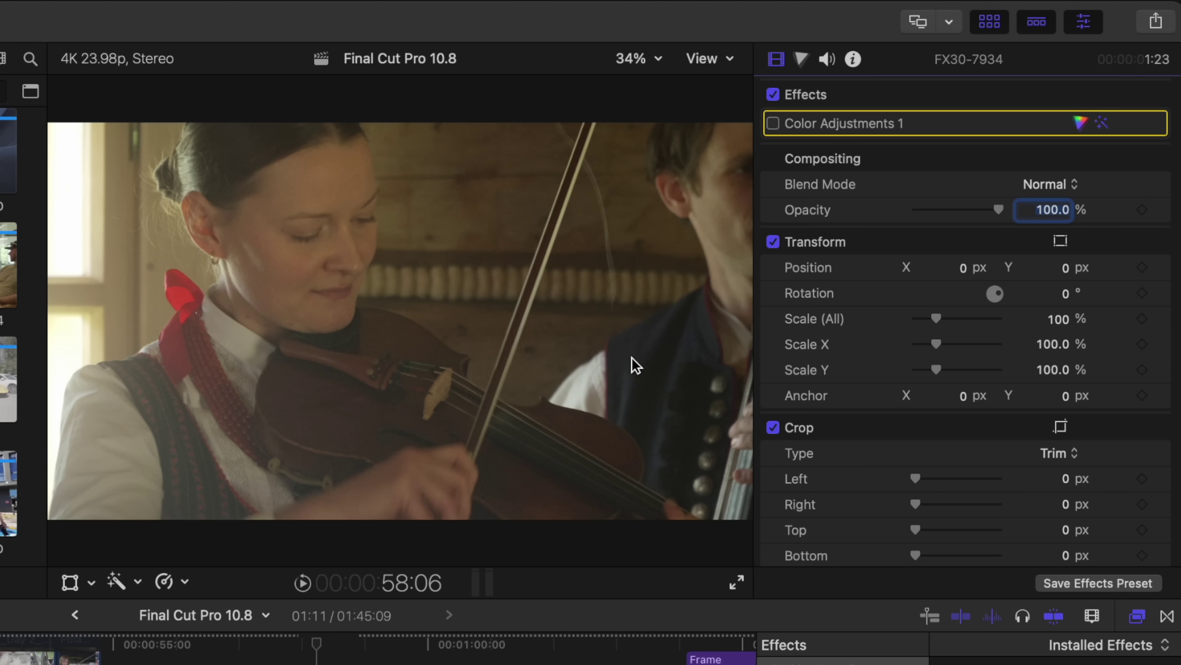
{"action": "left_click", "coordinate": [773, 123]}
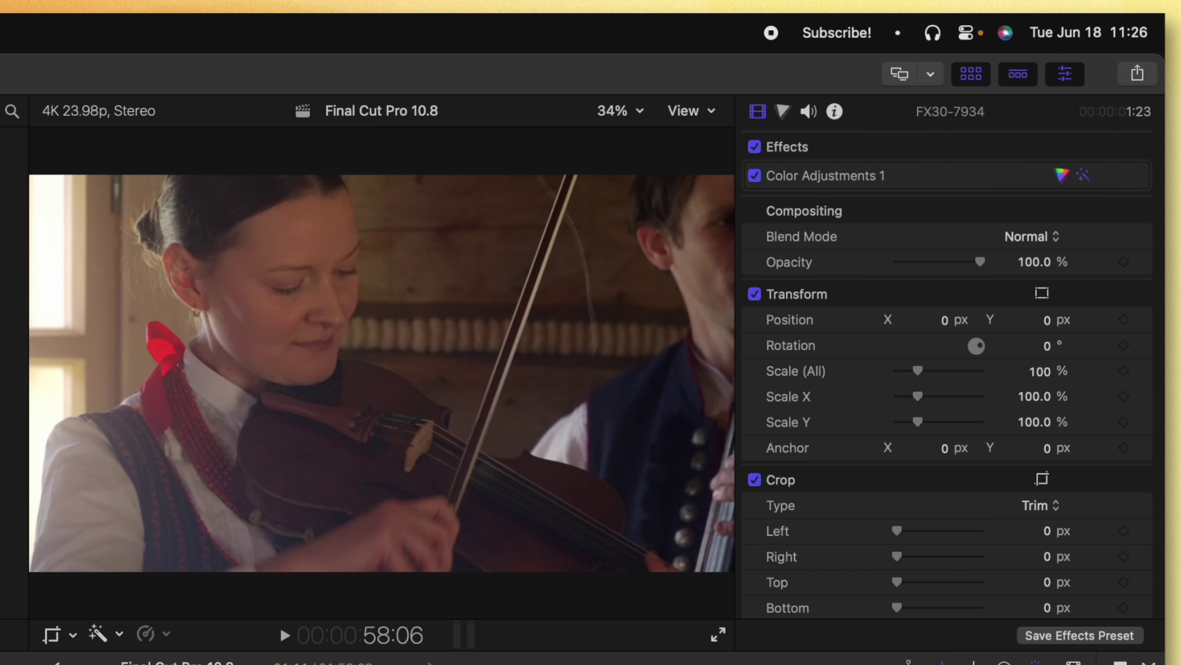
In Color Adjustments 1's color controls, turn automatic Light correction off and back on to compare
{"action": "left_click", "coordinate": [1062, 177]}
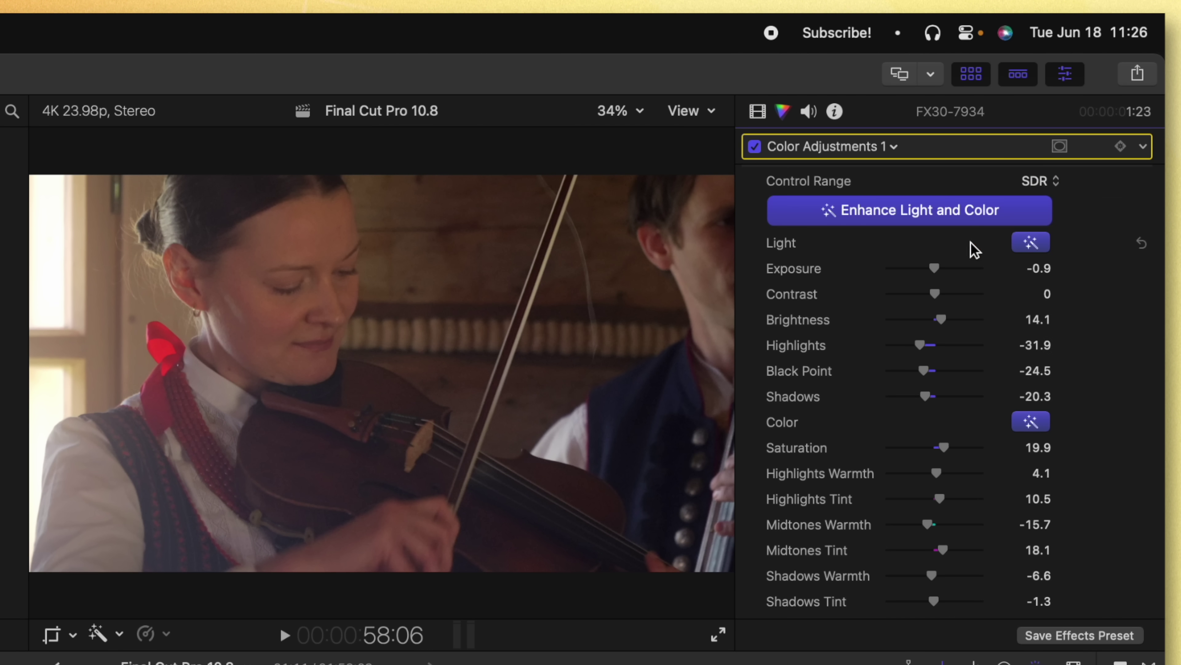
{"action": "scroll", "coordinate": [986, 336], "scroll_direction": "down", "scroll_amount": 2}
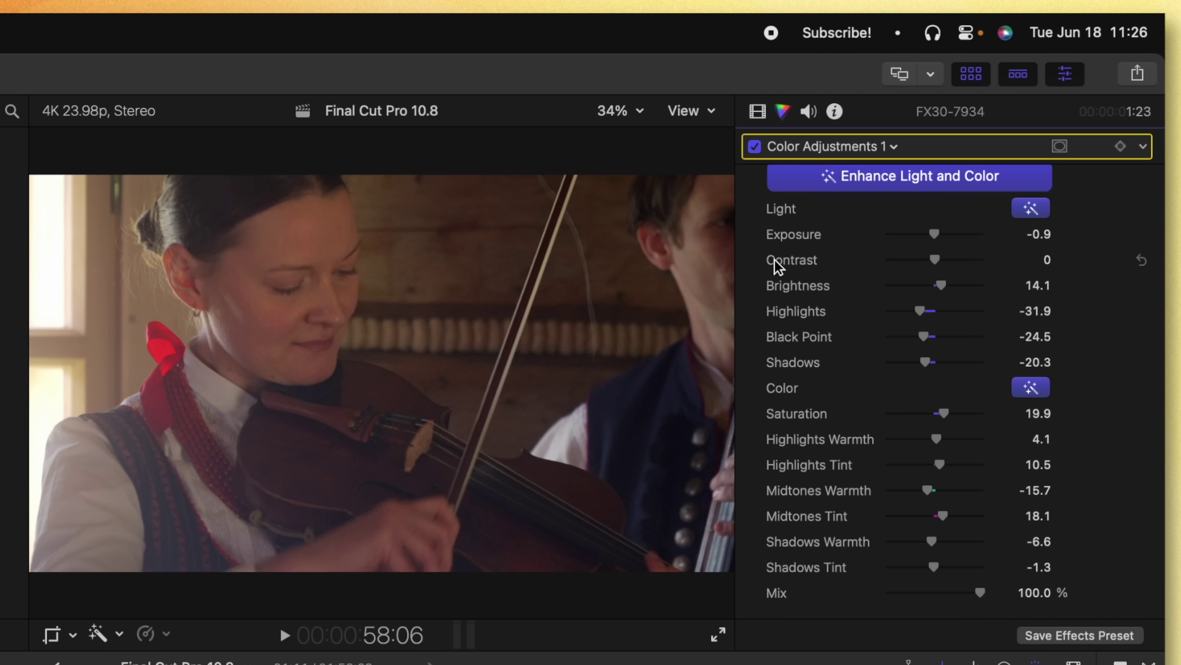
{"action": "scroll", "coordinate": [837, 433], "scroll_direction": "up", "scroll_amount": 2}
{"action": "scroll", "coordinate": [842, 439], "scroll_direction": "down", "scroll_amount": 2}
{"action": "scroll", "coordinate": [843, 428], "scroll_direction": "up", "scroll_amount": 2}
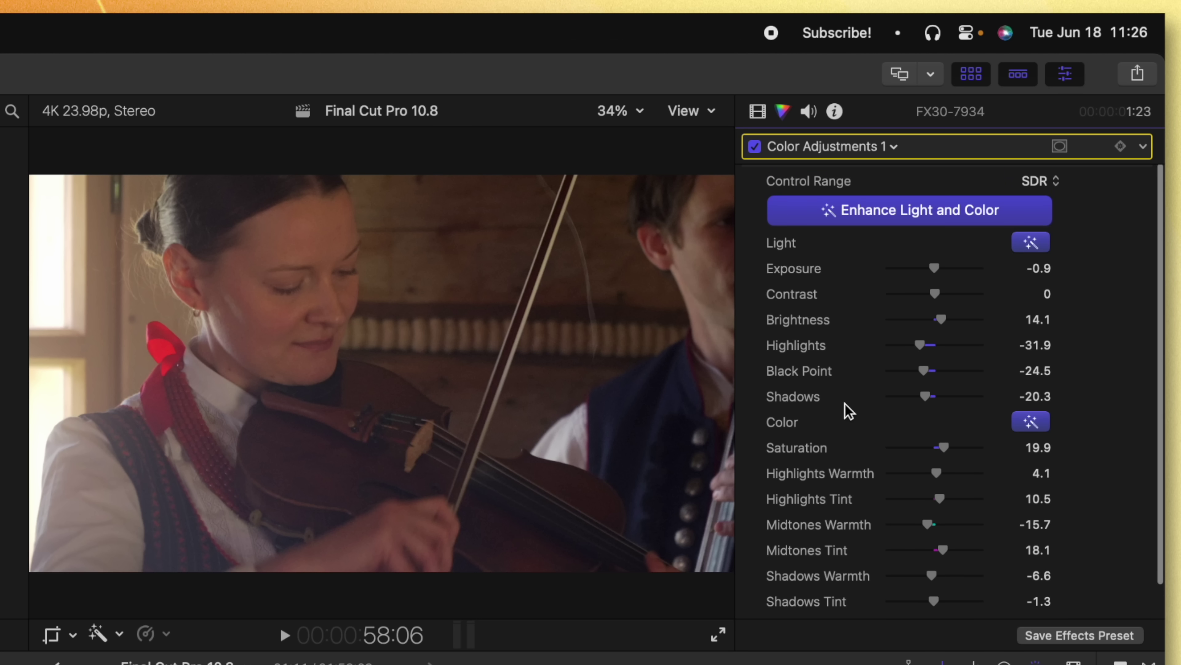
{"action": "left_click", "coordinate": [1031, 243]}
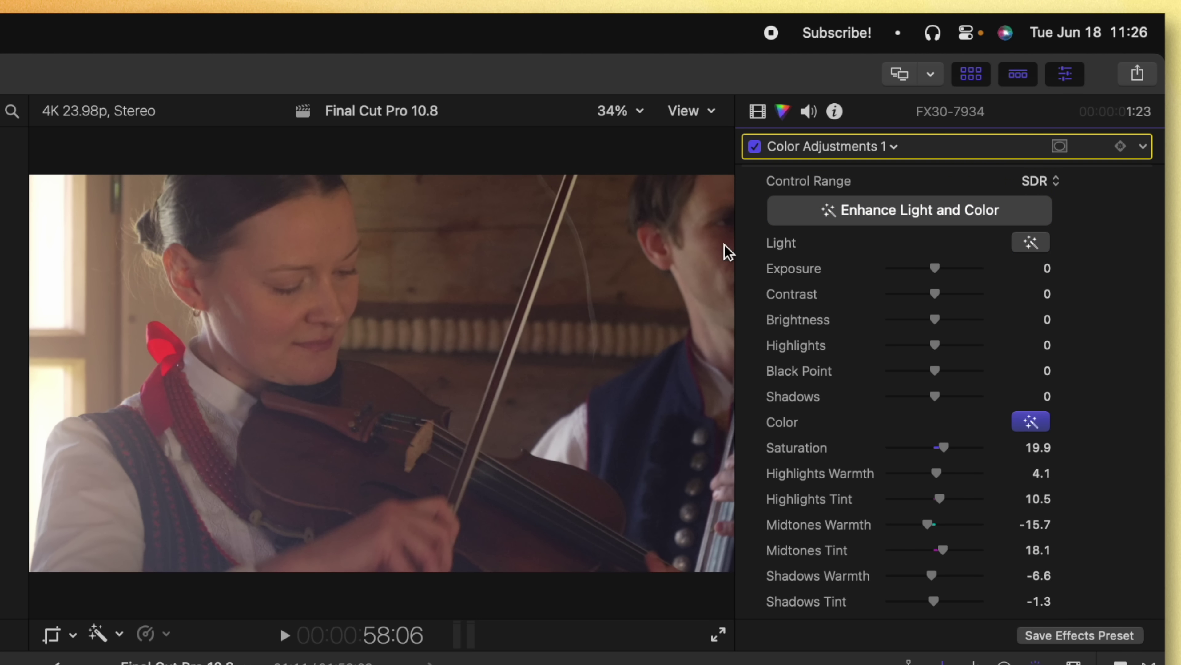
{"action": "left_click", "coordinate": [1034, 247]}
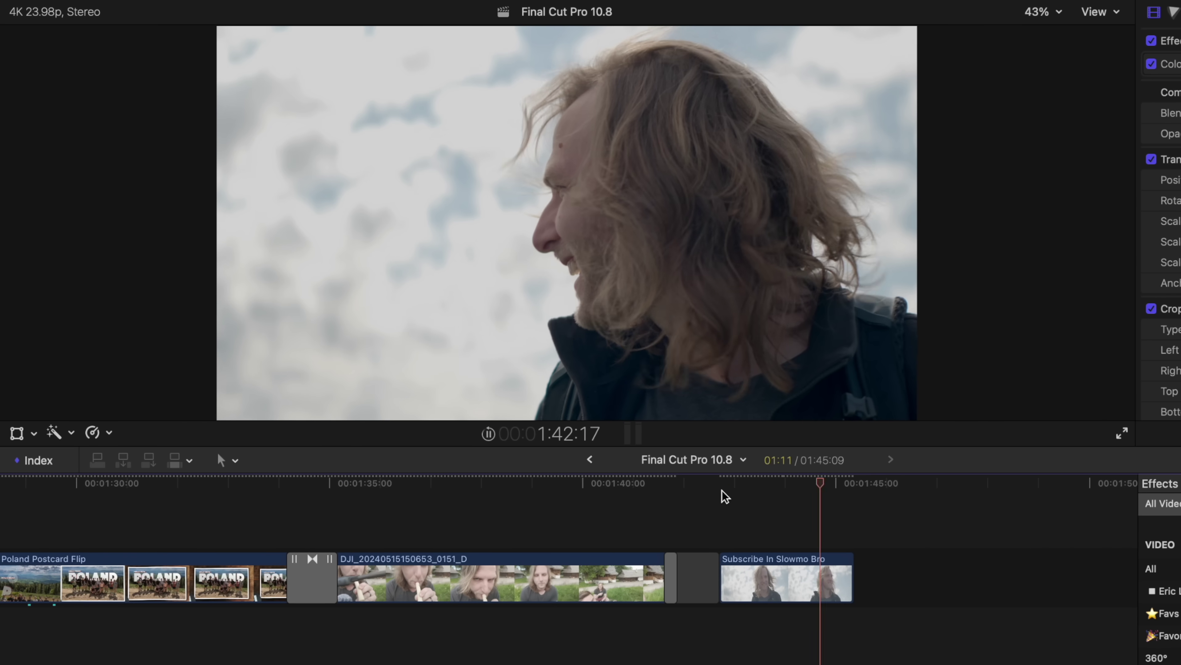
Retime the Subscribe In Slowmo Bro clip to Slow 25% and play it back
{"action": "left_click", "coordinate": [679, 458]}
{"action": "left_click", "coordinate": [723, 577]}
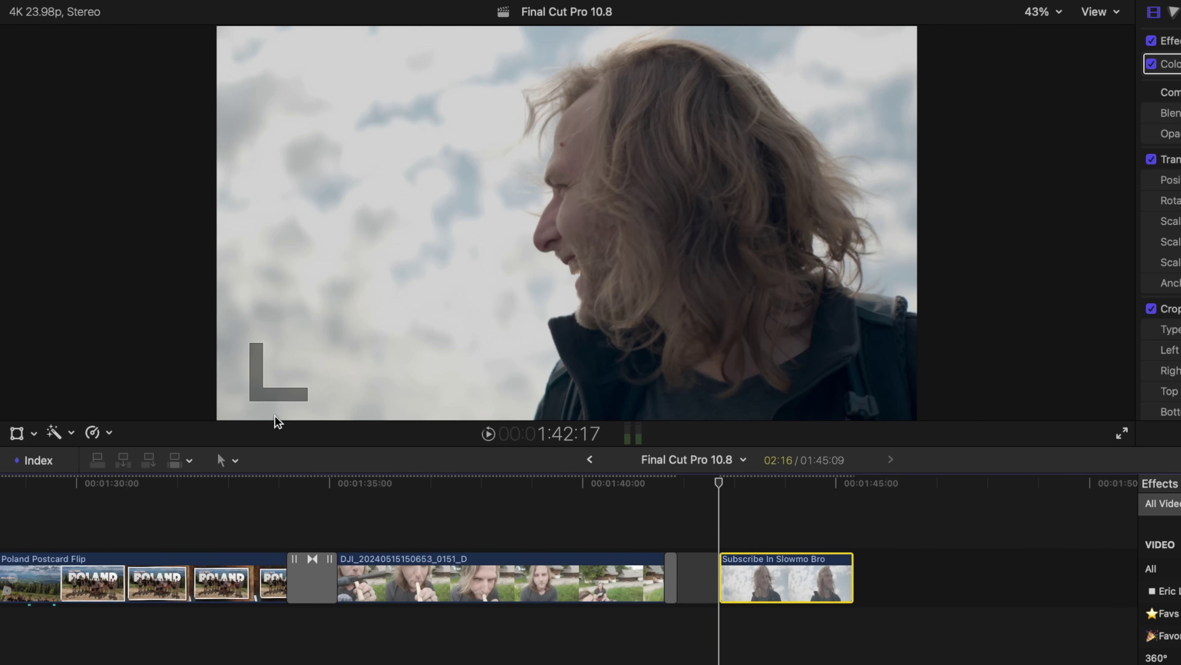
{"action": "left_click", "coordinate": [94, 433]}
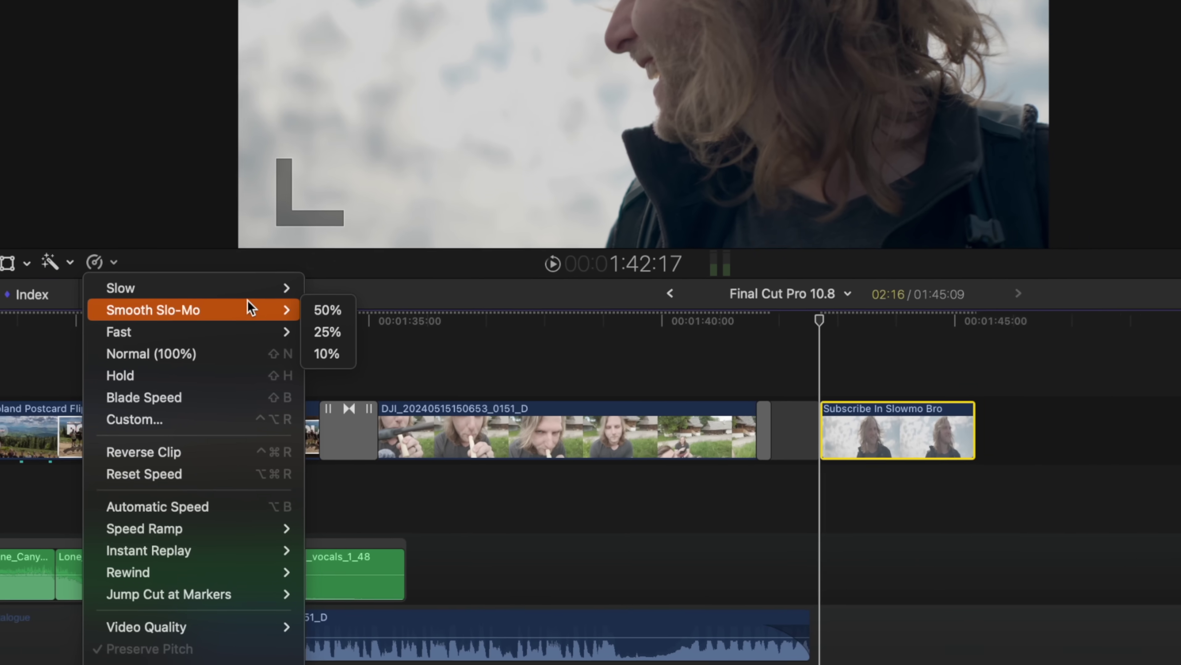
{"action": "mouse_move", "coordinate": [279, 126]}
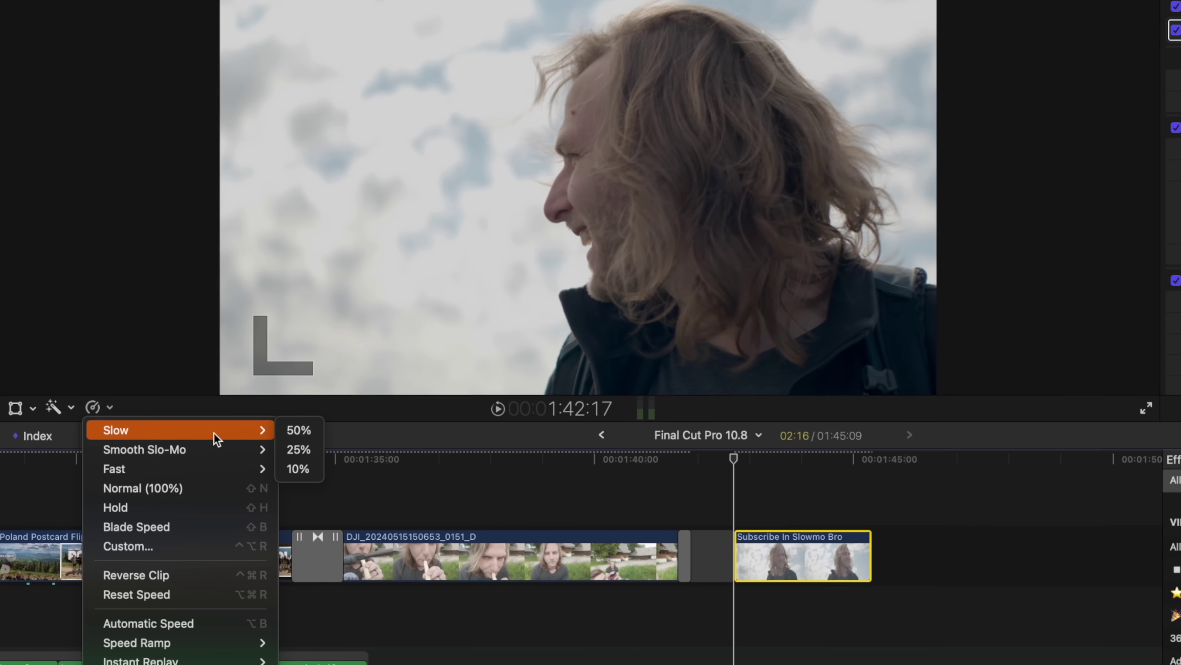
{"action": "left_click", "coordinate": [292, 473]}
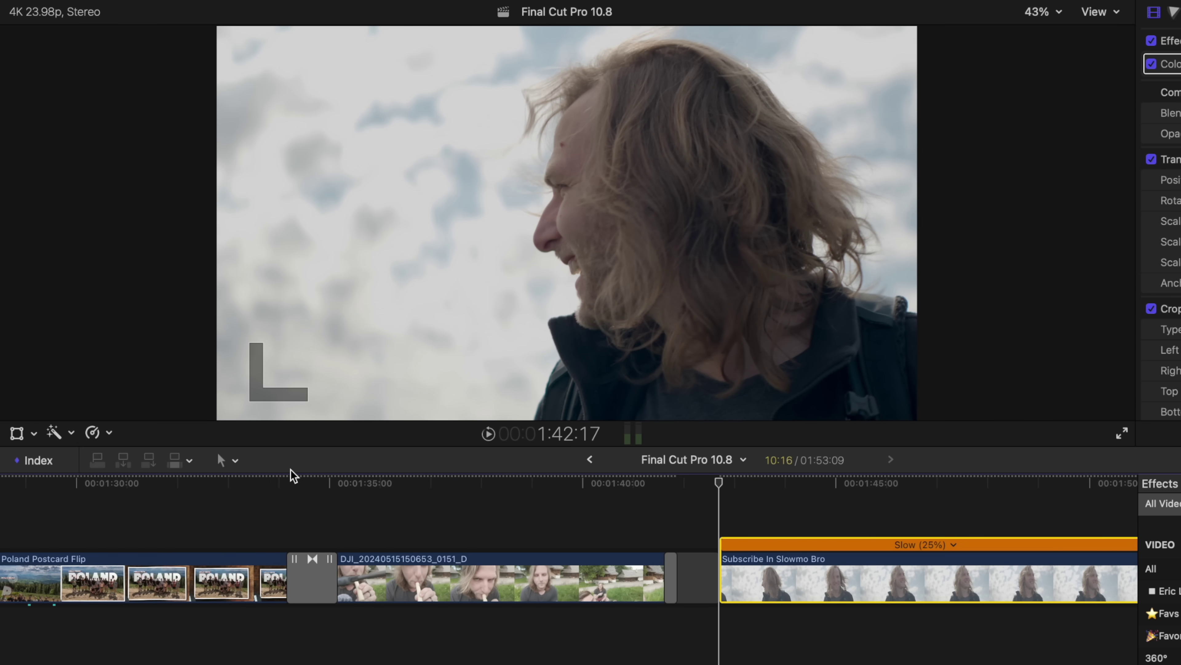
{"action": "key", "text": "space"}
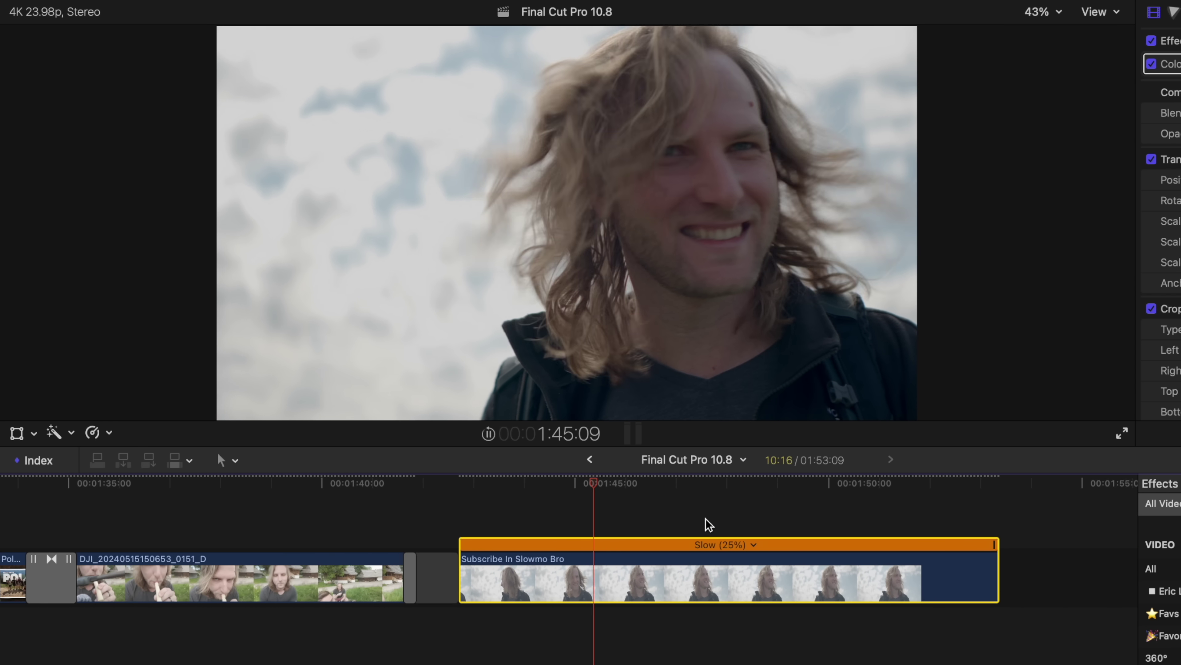
{"action": "key", "text": "space"}
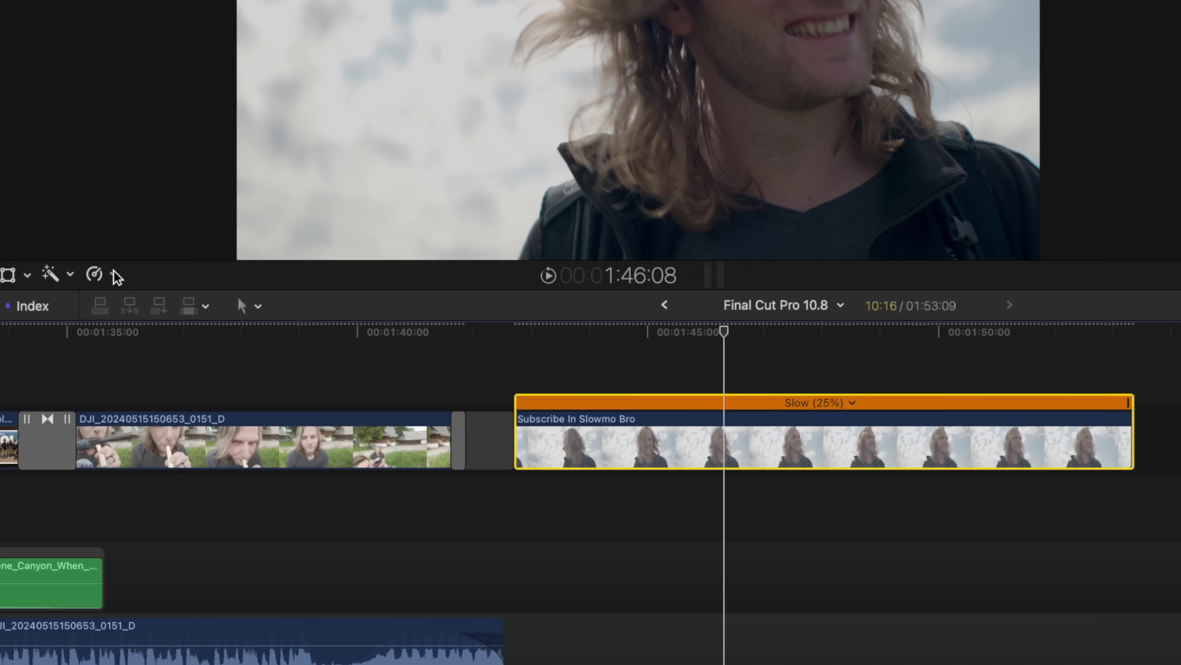
Set the clip's retime video quality to Better (Optical Flow) and replay the slow motion
{"action": "left_click", "coordinate": [109, 432]}
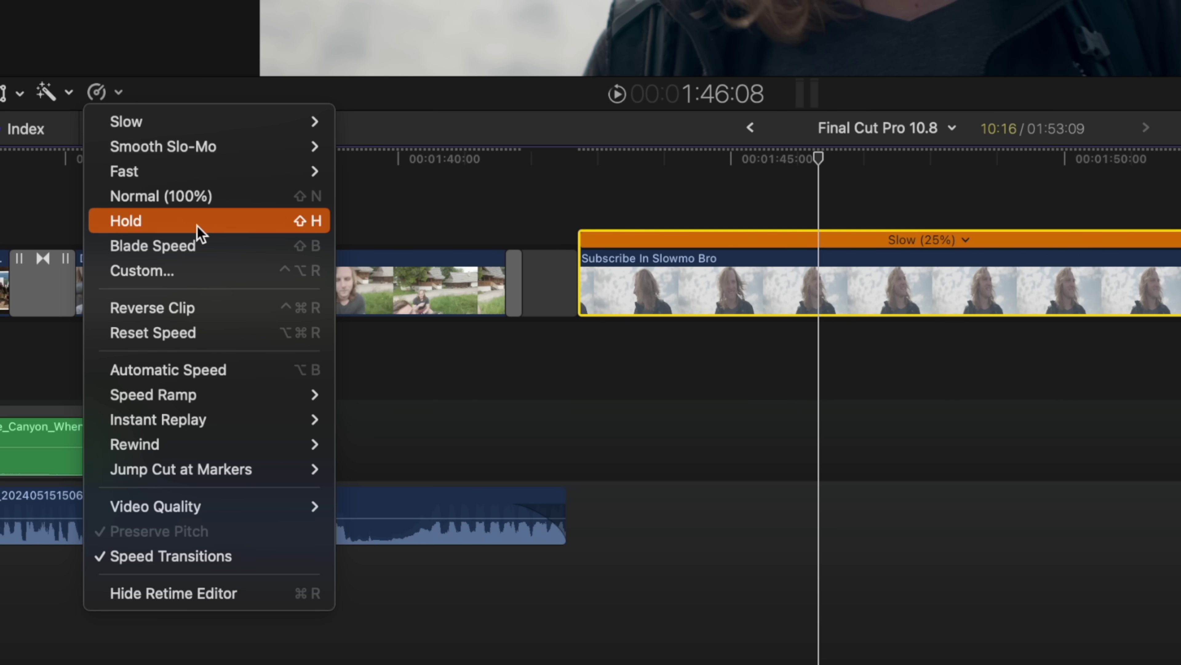
{"action": "mouse_move", "coordinate": [287, 512]}
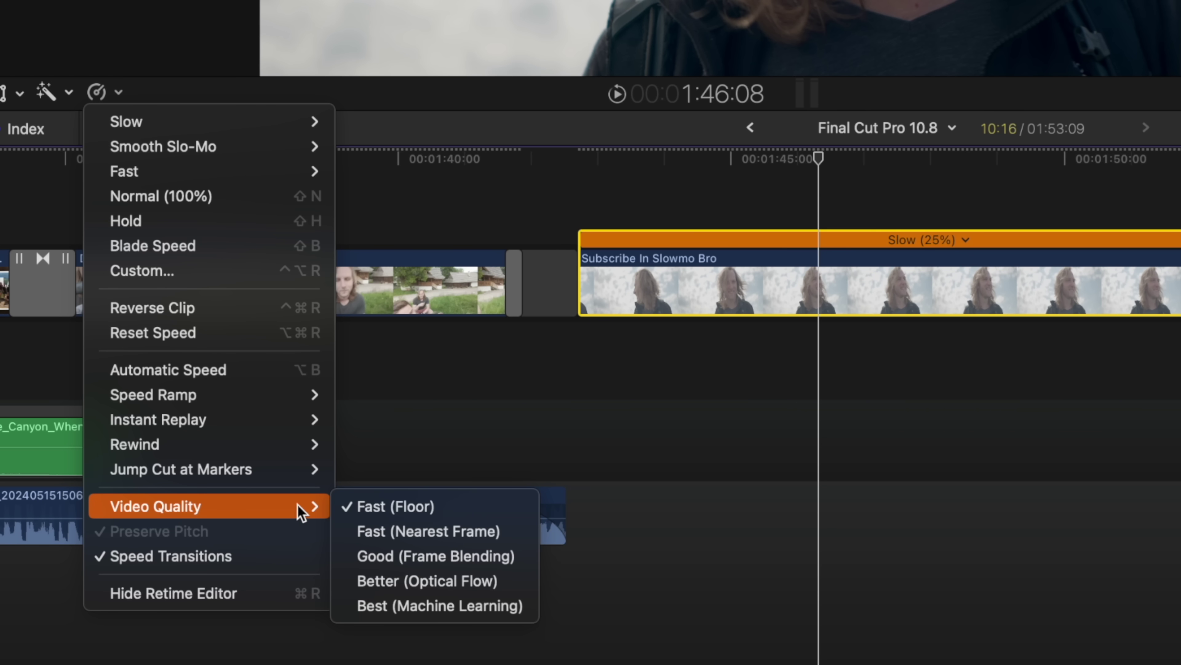
{"action": "left_click", "coordinate": [510, 587]}
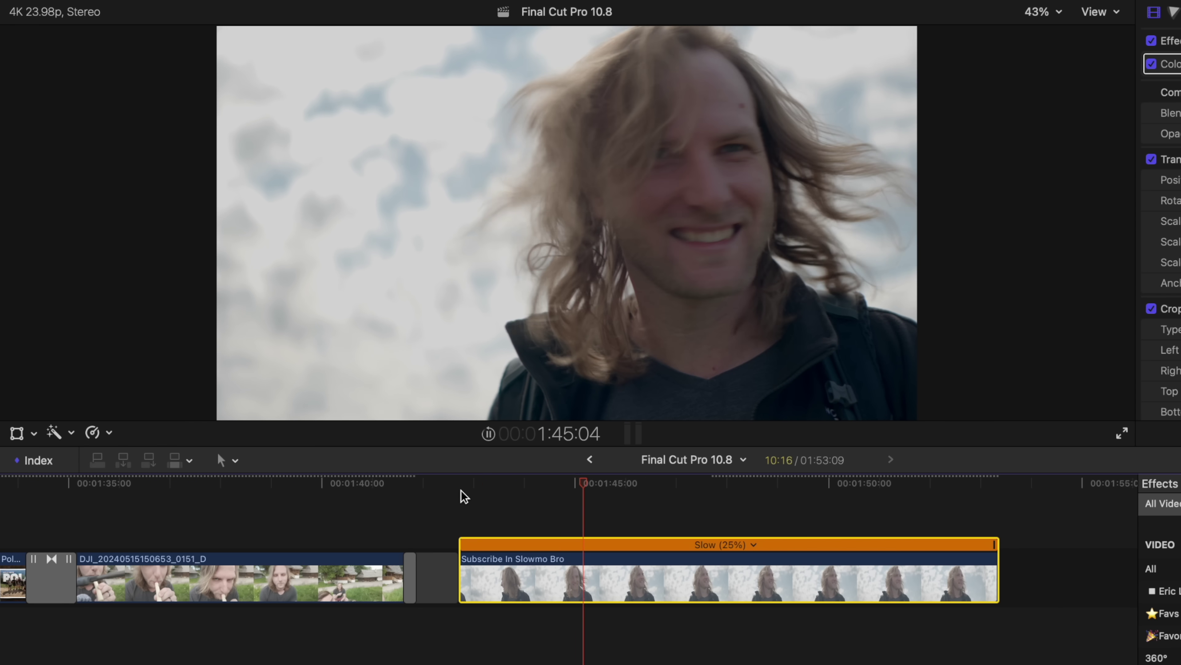
{"action": "left_click", "coordinate": [507, 484]}
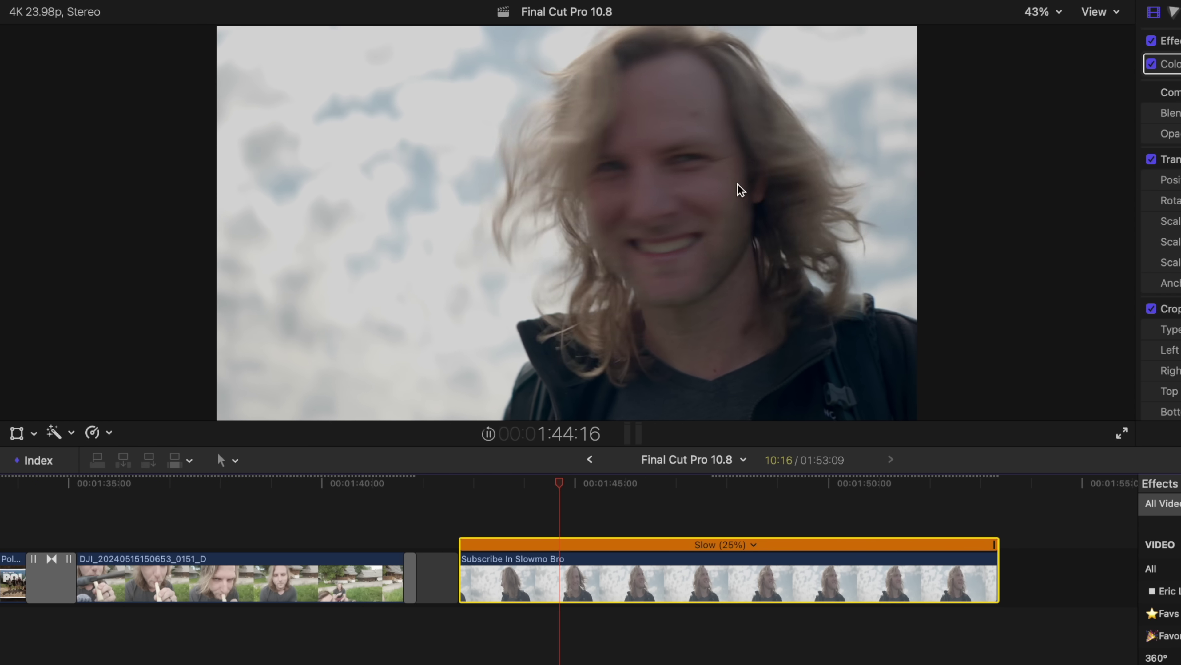
{"action": "left_click", "coordinate": [479, 484]}
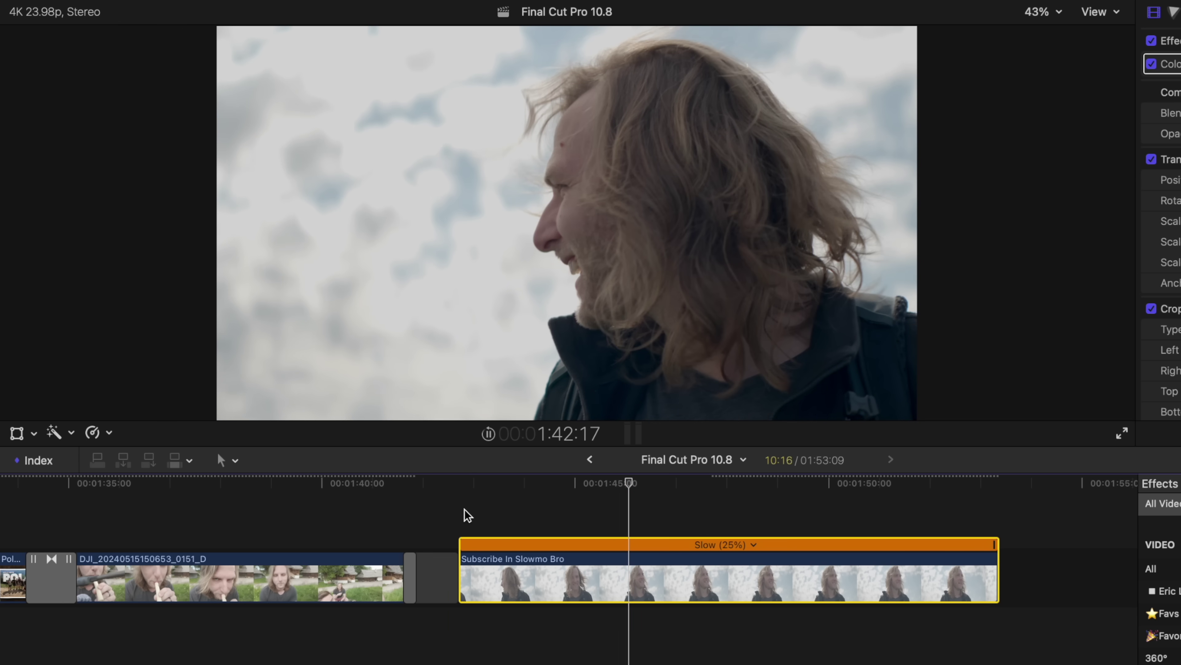
{"action": "key", "text": "space"}
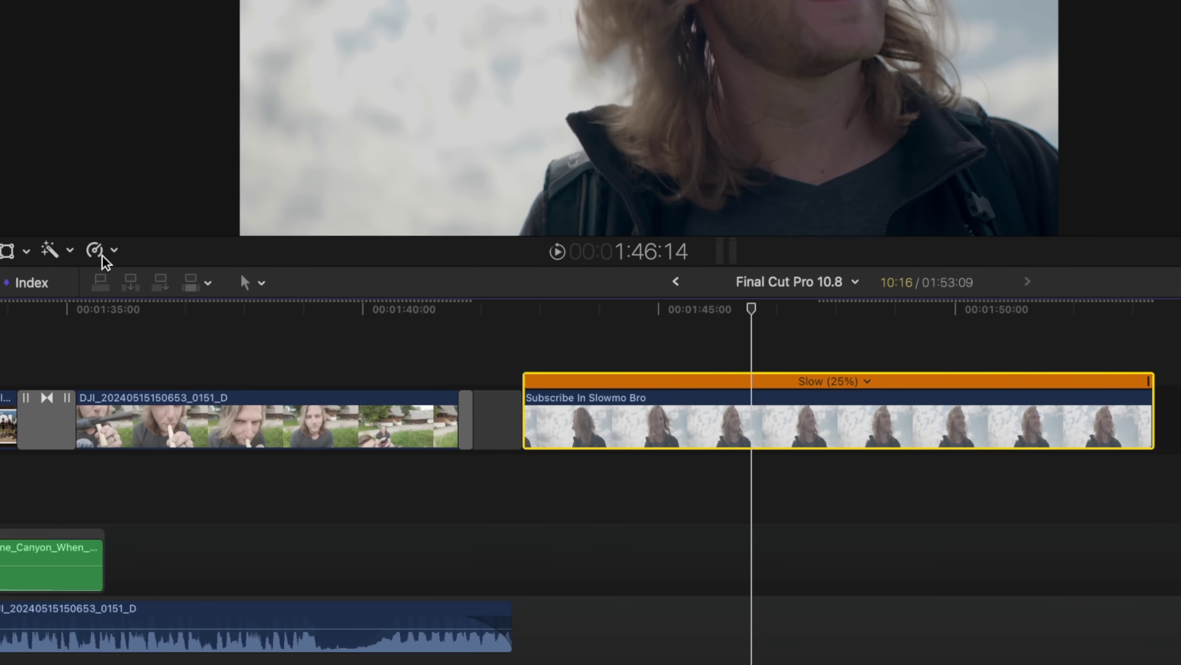
Switch the slow-motion clip's retime video quality to Best (Machine Learning)
{"action": "left_click", "coordinate": [109, 432]}
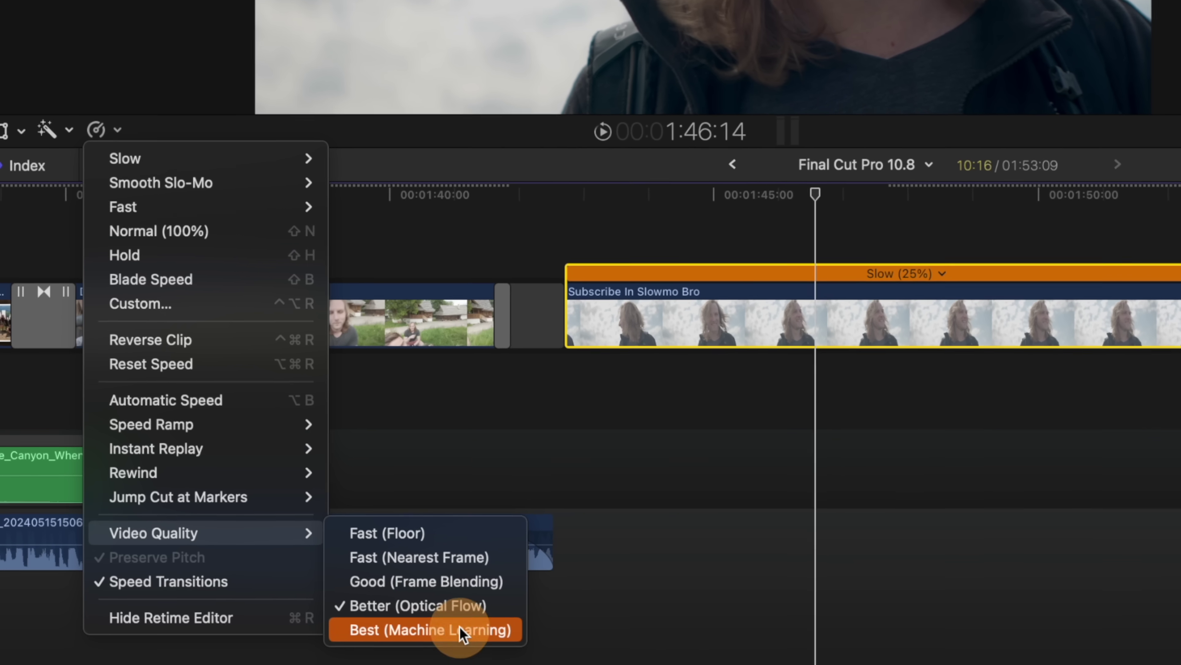
{"action": "left_click", "coordinate": [472, 605]}
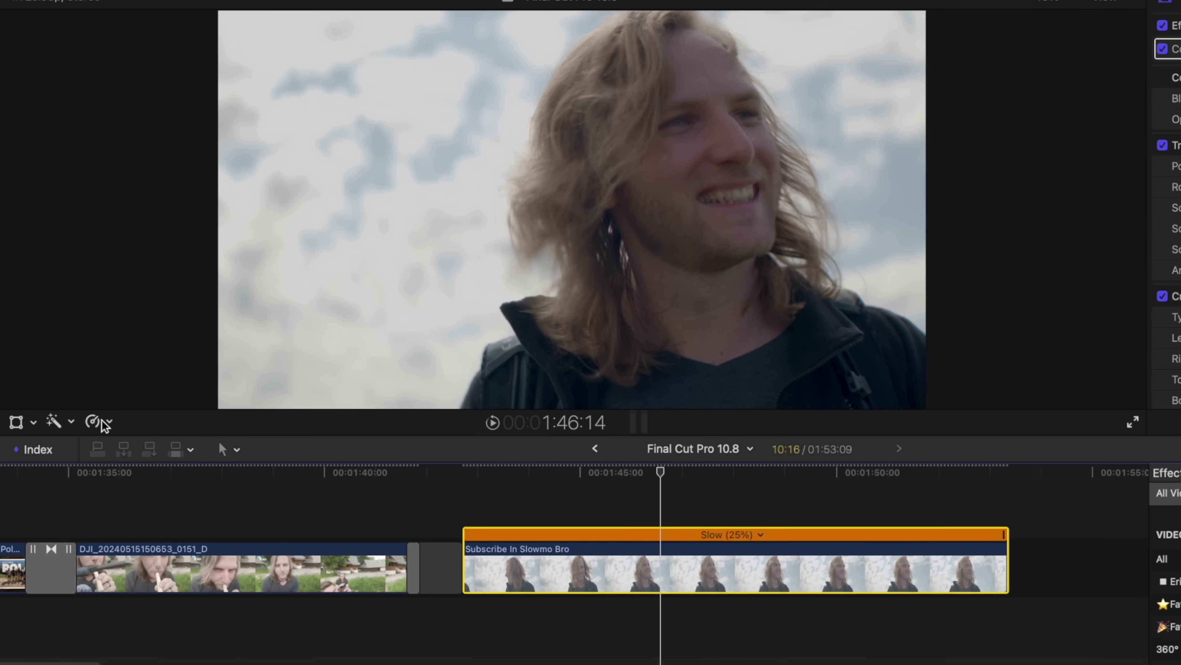
{"action": "left_click", "coordinate": [97, 91]}
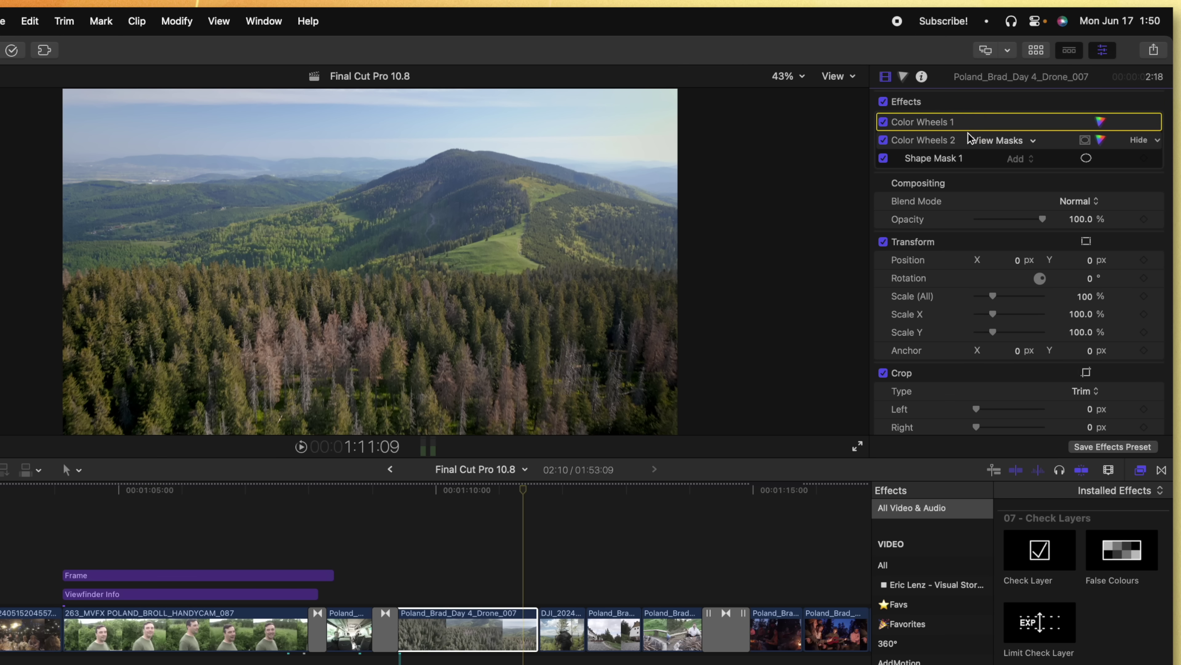
Turn Color Wheels 1 and Color Wheels 2 off and back on to compare the drone clip's grade
{"action": "left_click", "coordinate": [882, 124]}
{"action": "left_click", "coordinate": [882, 124]}
{"action": "left_click", "coordinate": [883, 141]}
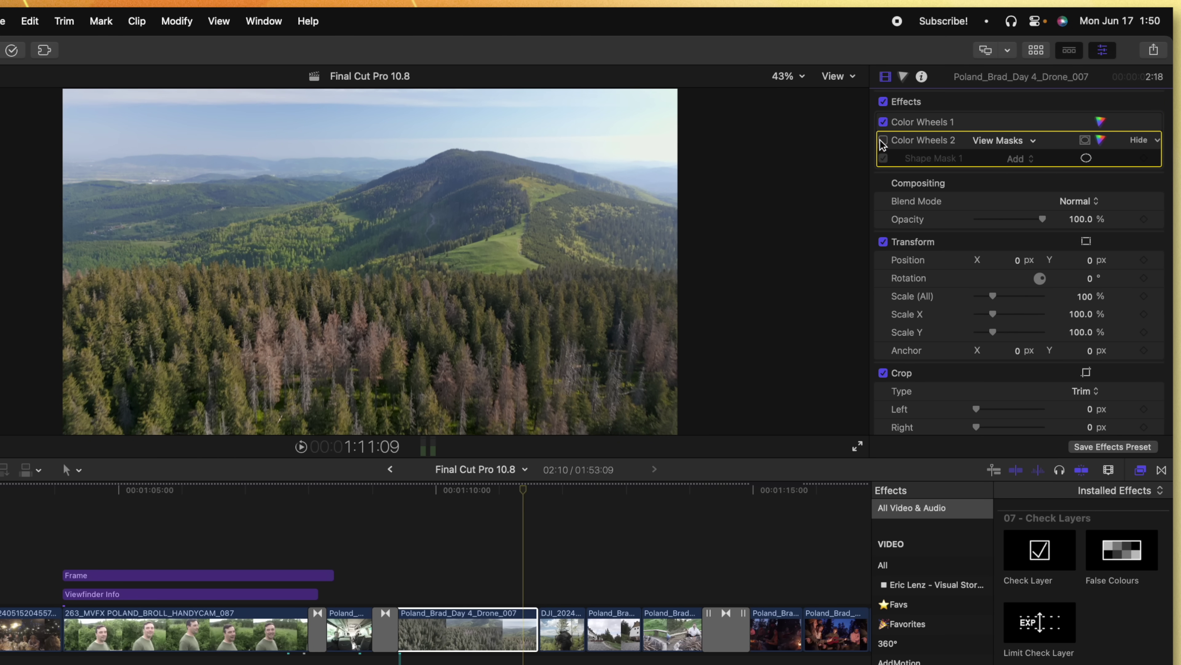
{"action": "left_click", "coordinate": [882, 141]}
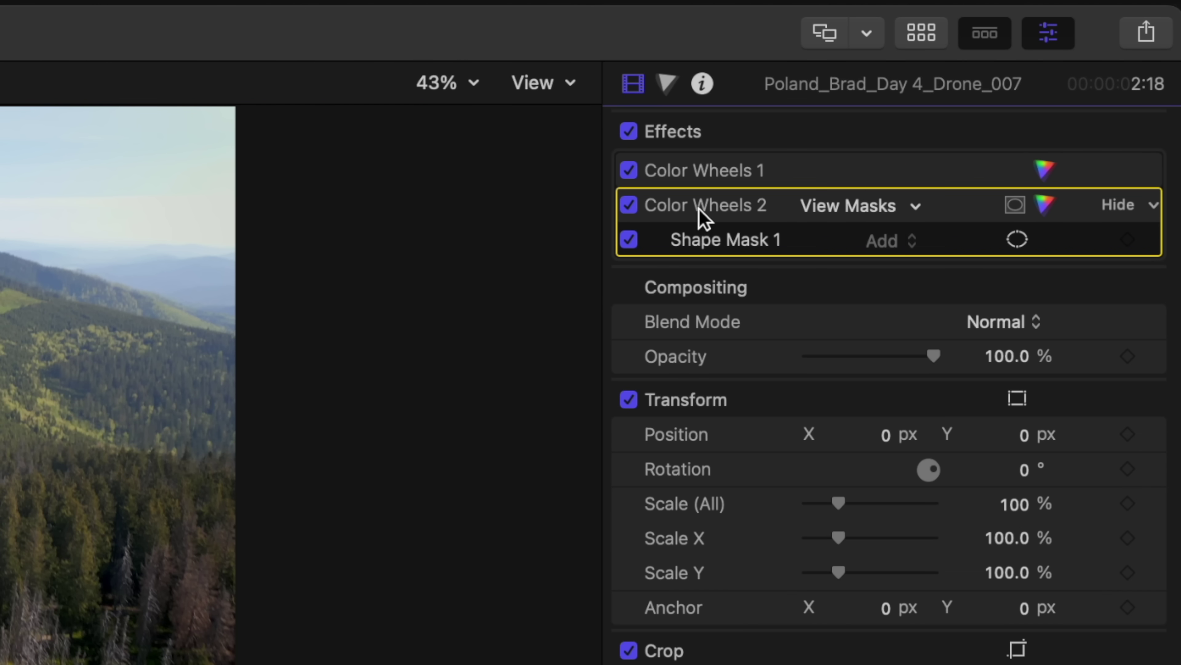
Rename Color Wheels 2 to Vignette and Color Wheels 1 to Base Grade
{"action": "right_click", "coordinate": [698, 210]}
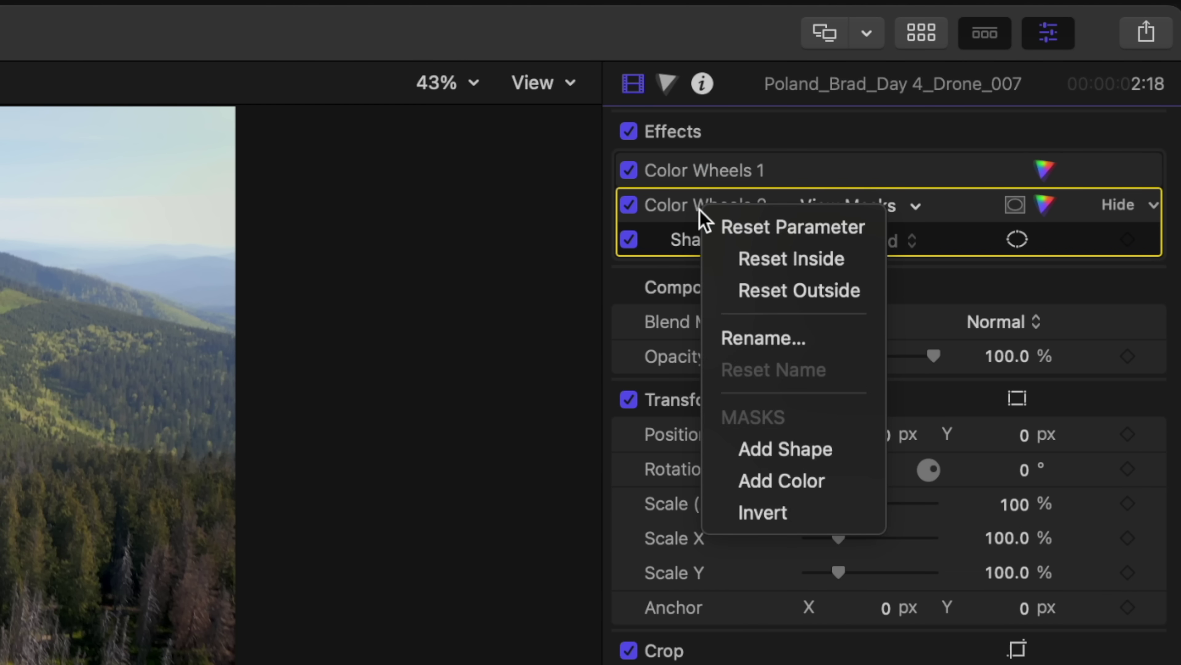
{"action": "left_click", "coordinate": [834, 339]}
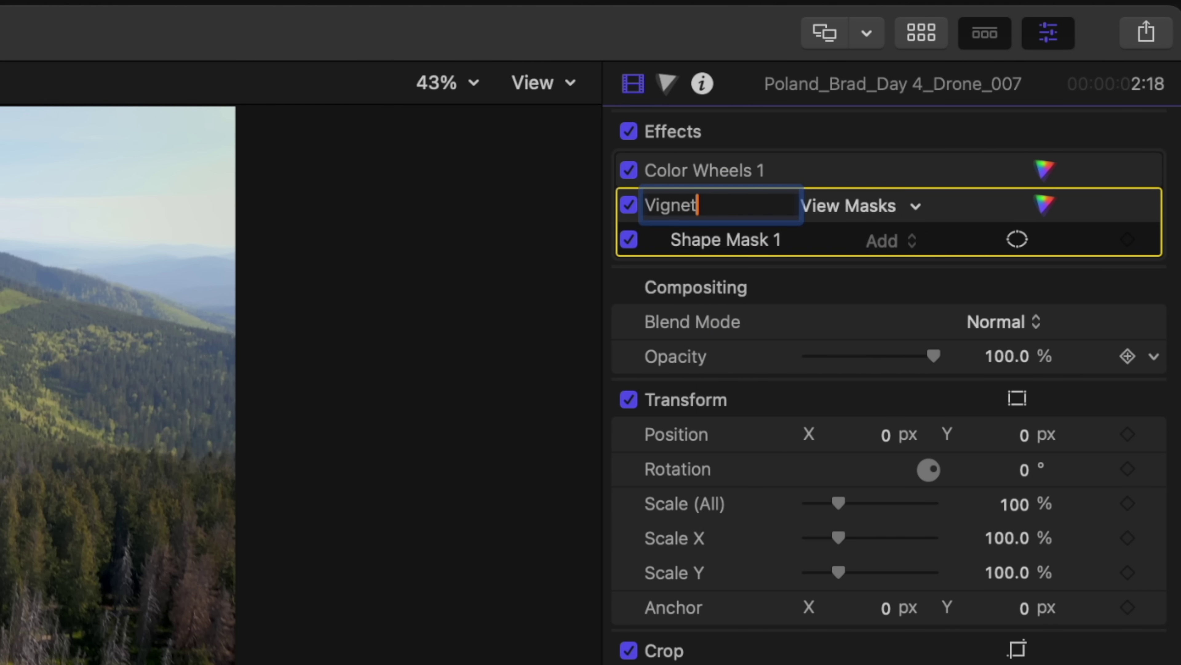
{"action": "double_click", "coordinate": [695, 173]}
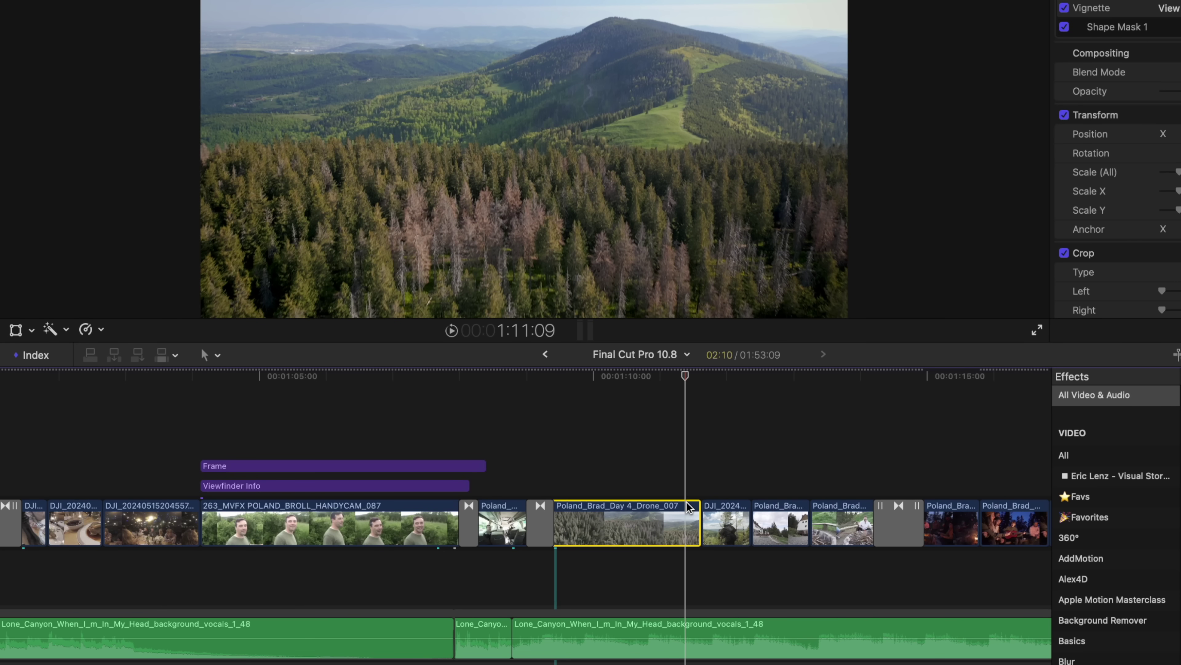
{"action": "key", "text": "super+c"}
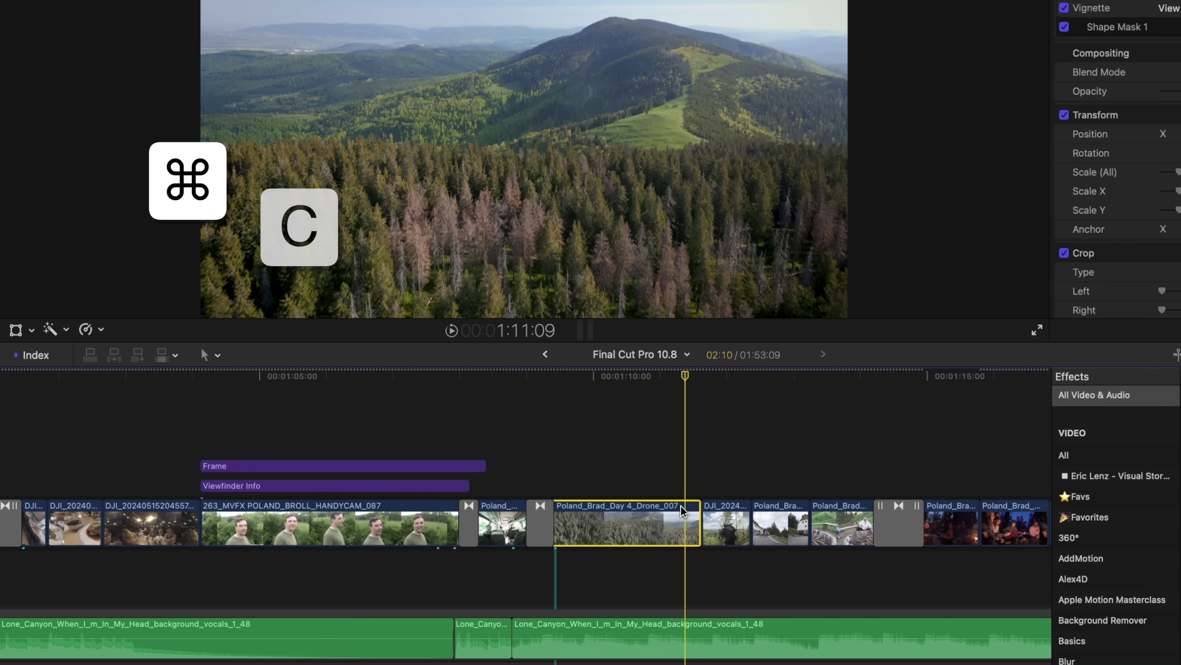
{"action": "left_click", "coordinate": [733, 506]}
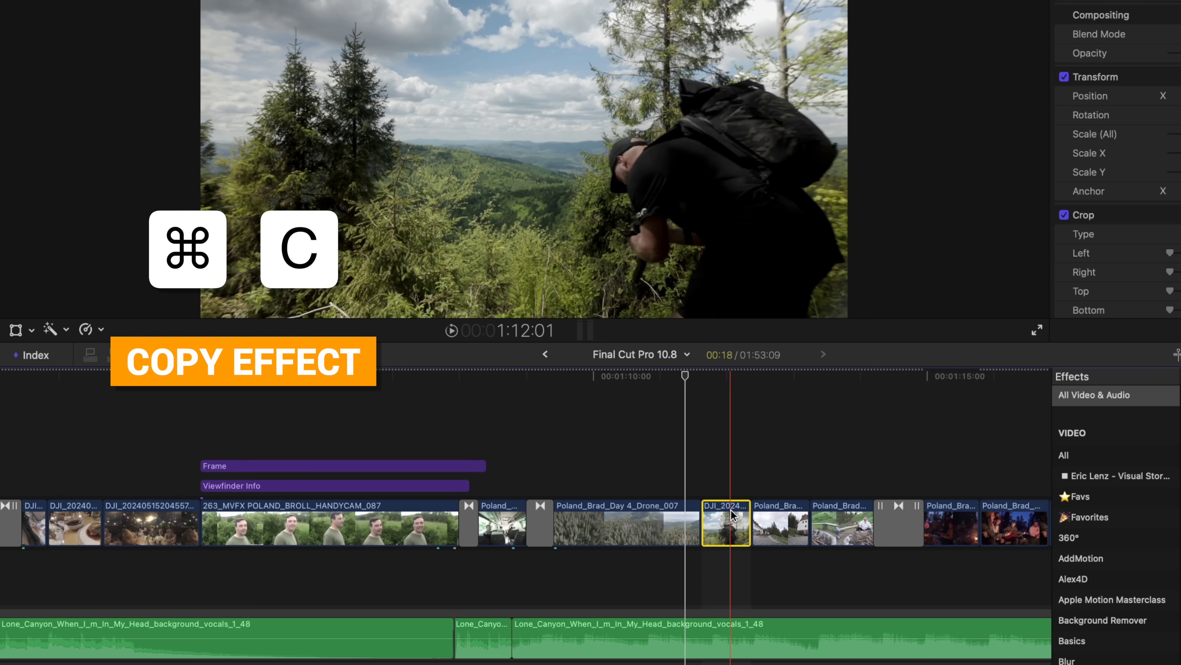
{"action": "key", "text": "super+shift+v"}
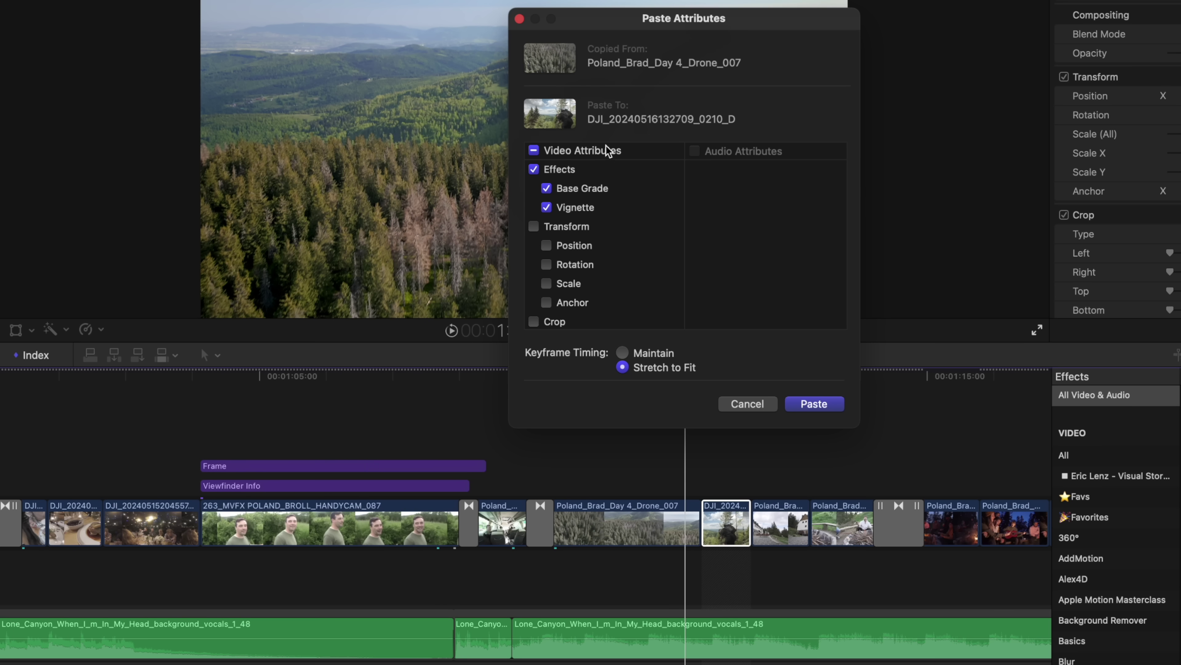
{"action": "left_click", "coordinate": [814, 404]}
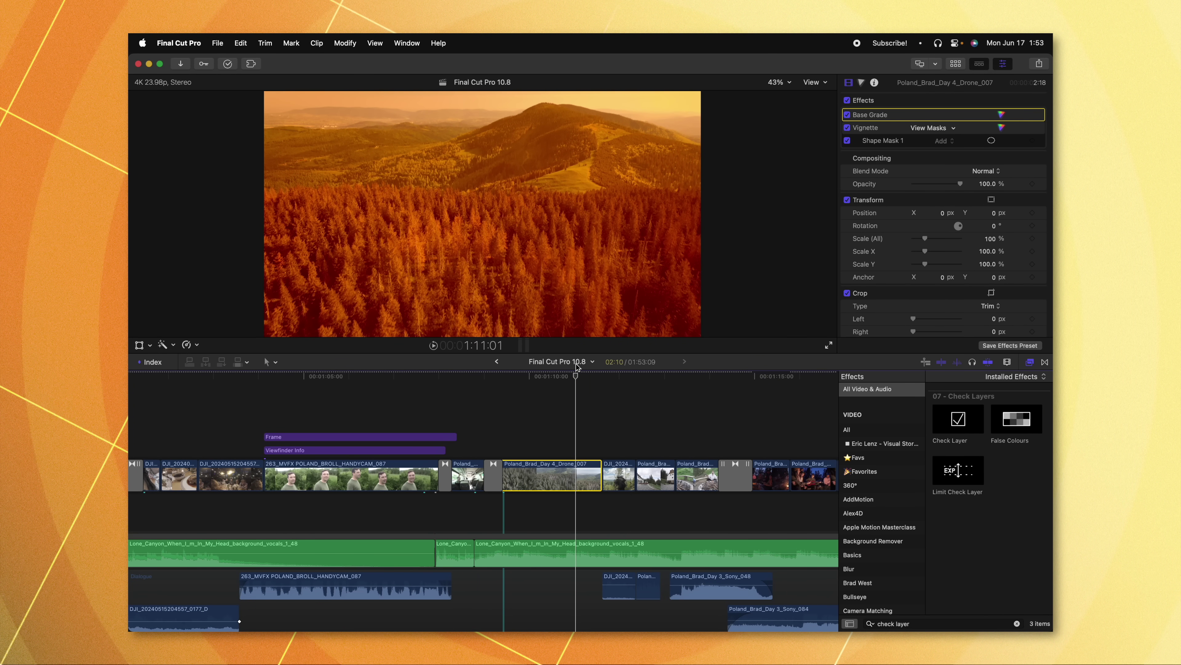
Drag the drone clip's Base Grade onto the DJI hiker clip, then Color Wheels 1 onto Poland_Brad_Day 3_Sony_031
{"action": "left_click", "coordinate": [610, 474]}
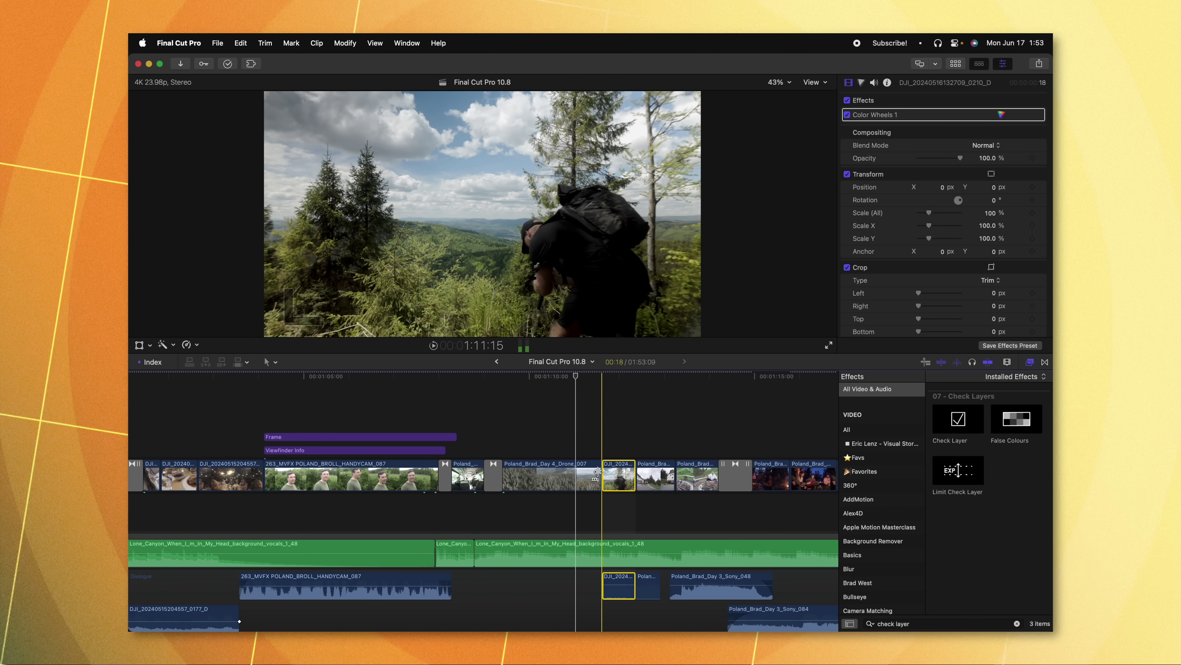
{"action": "left_click", "coordinate": [591, 474]}
{"action": "left_click_drag", "start_coordinate": [576, 375], "coordinate": [611, 385]}
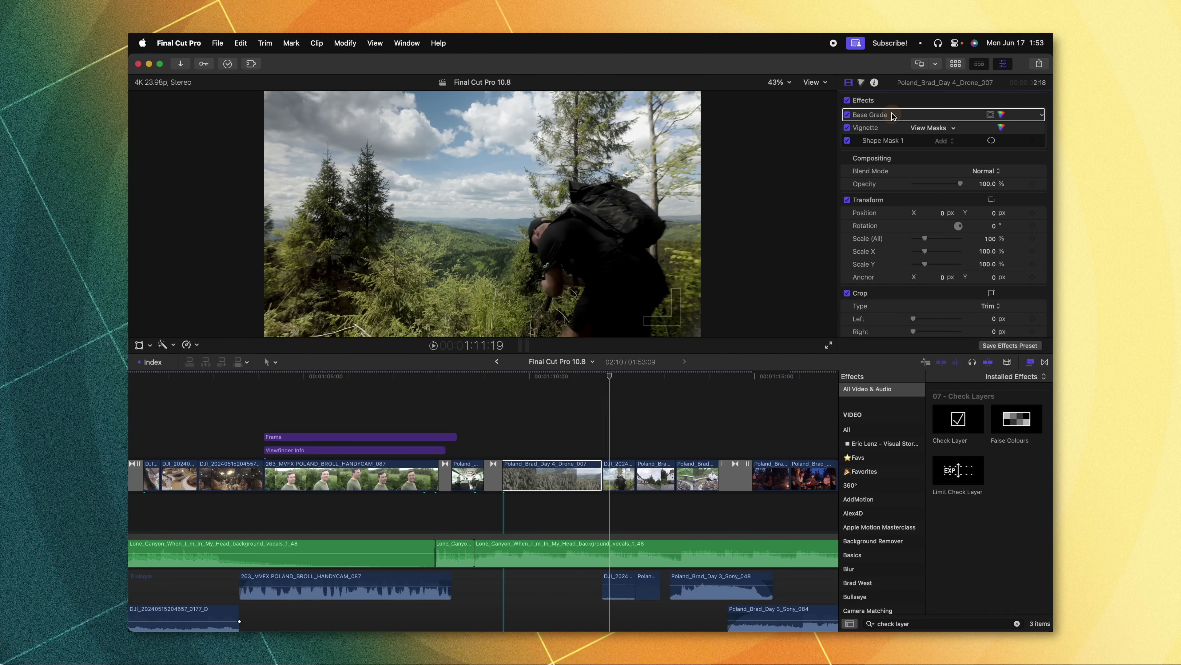
{"action": "left_click_drag", "start_coordinate": [874, 117], "coordinate": [441, 209]}
{"action": "left_click_drag", "start_coordinate": [587, 175], "coordinate": [467, 217]}
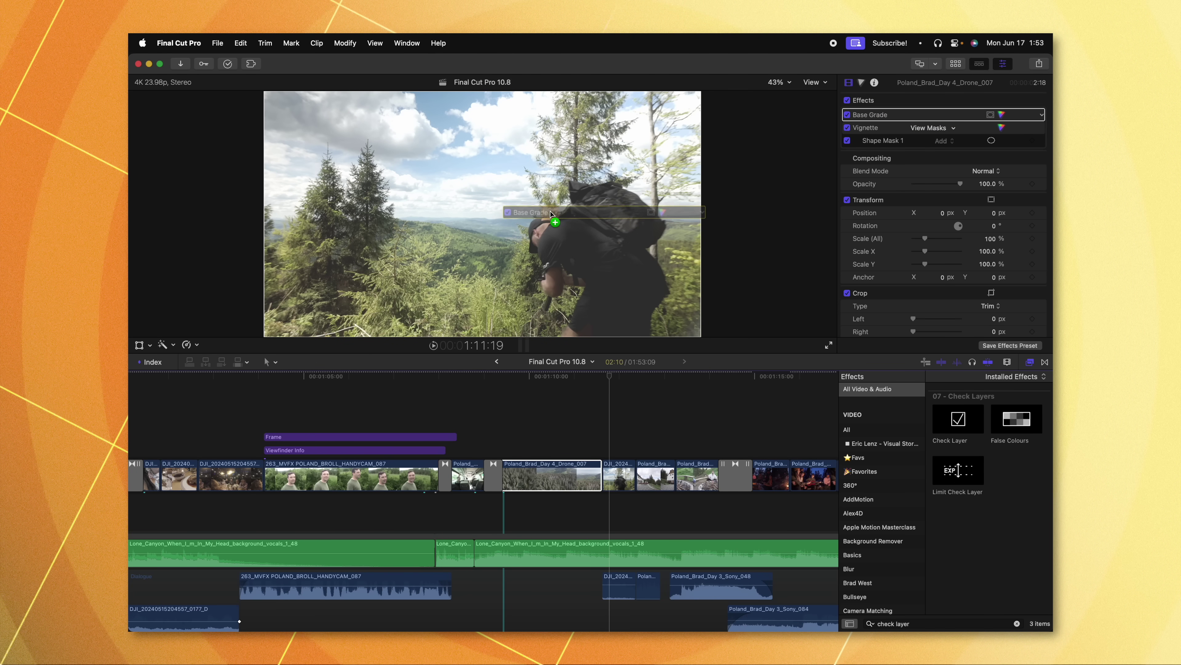
{"action": "left_click_drag", "start_coordinate": [590, 308], "coordinate": [630, 474]}
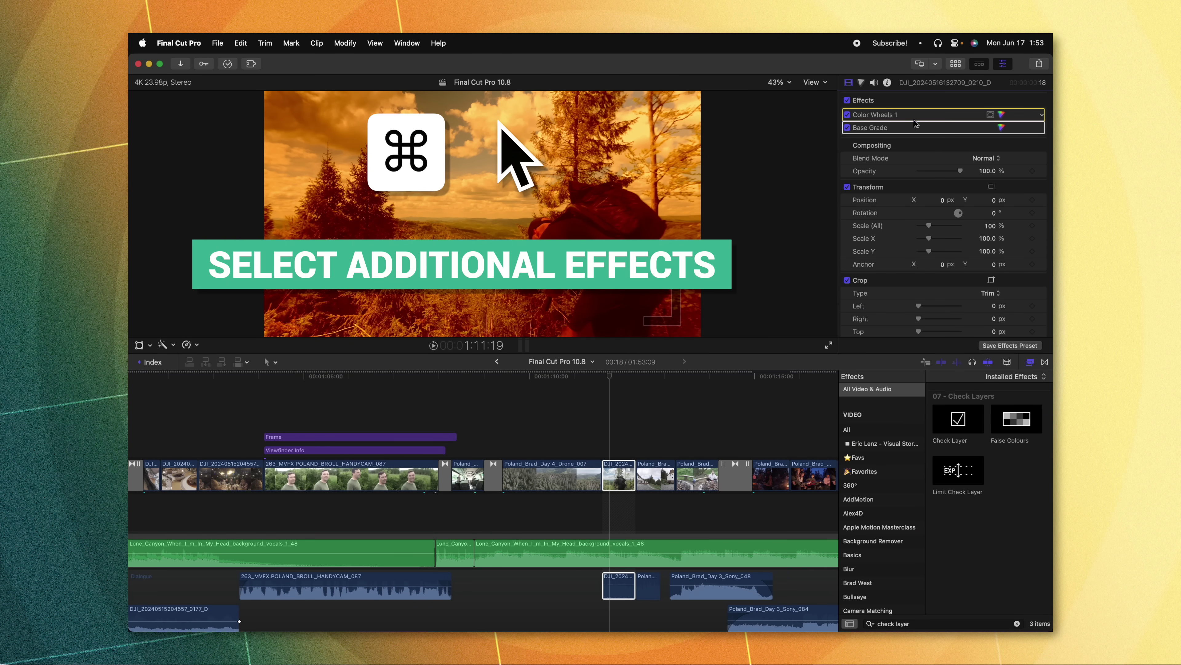
{"action": "left_click_drag", "start_coordinate": [911, 119], "coordinate": [691, 475]}
{"action": "left_click", "coordinate": [649, 475]}
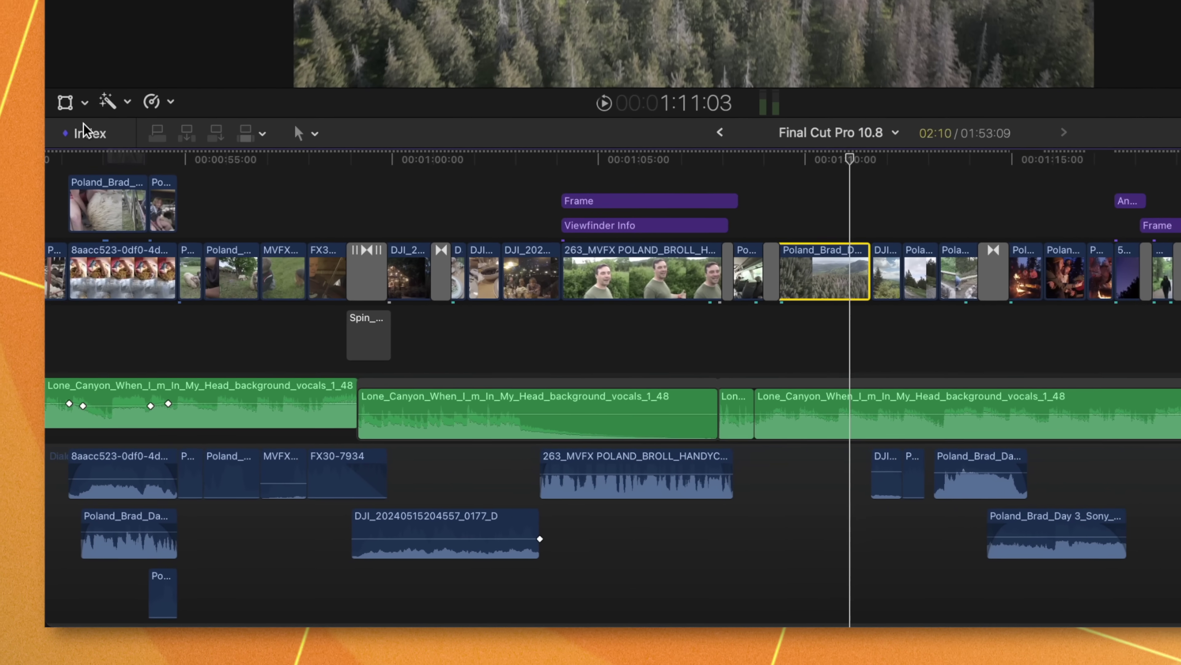
Show the timeline index and filter it by Missing Effects, which lists no clips
{"action": "left_click", "coordinate": [83, 123]}
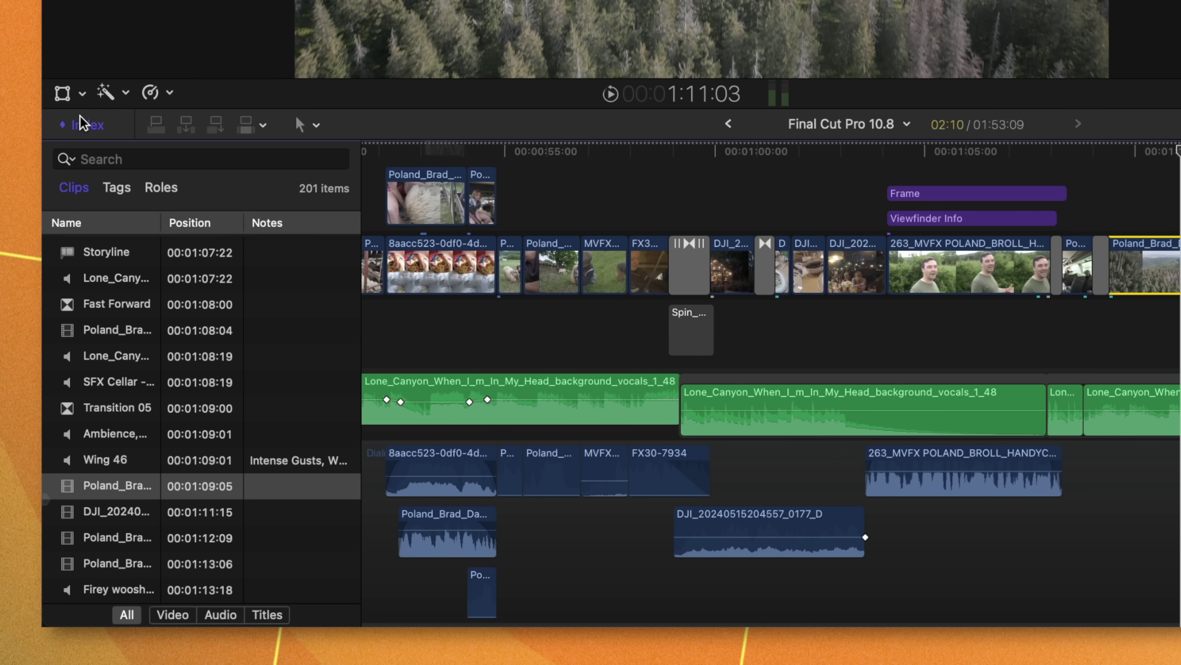
{"action": "scroll", "coordinate": [186, 372], "scroll_direction": "up", "scroll_amount": 3}
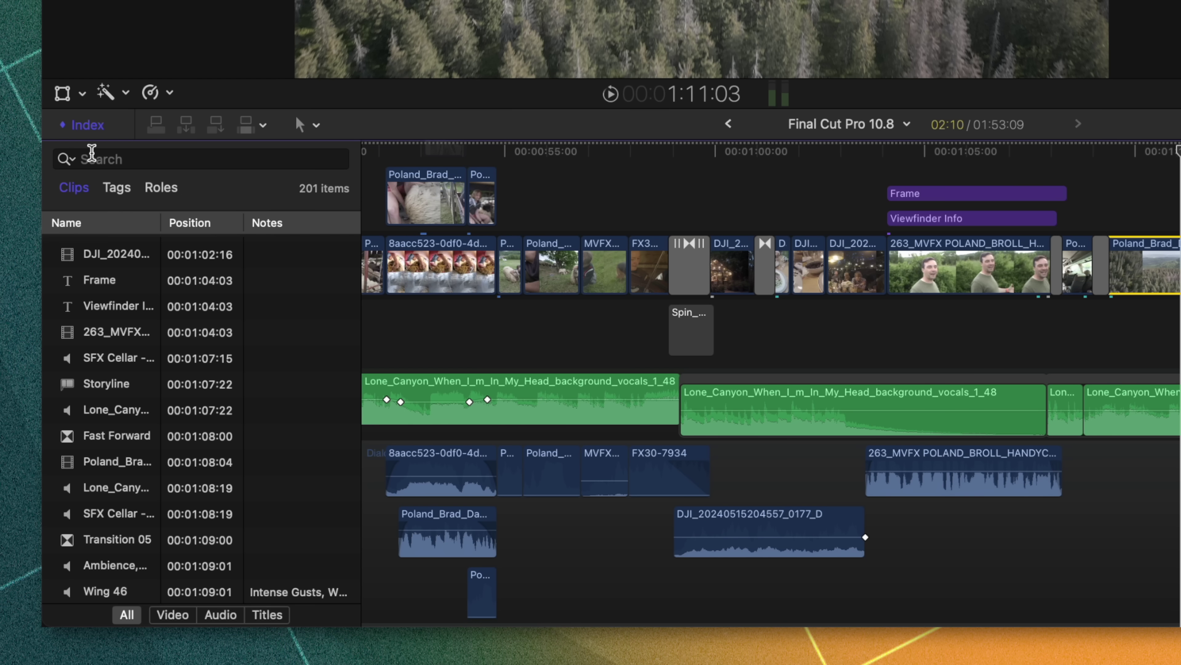
{"action": "left_click", "coordinate": [67, 159]}
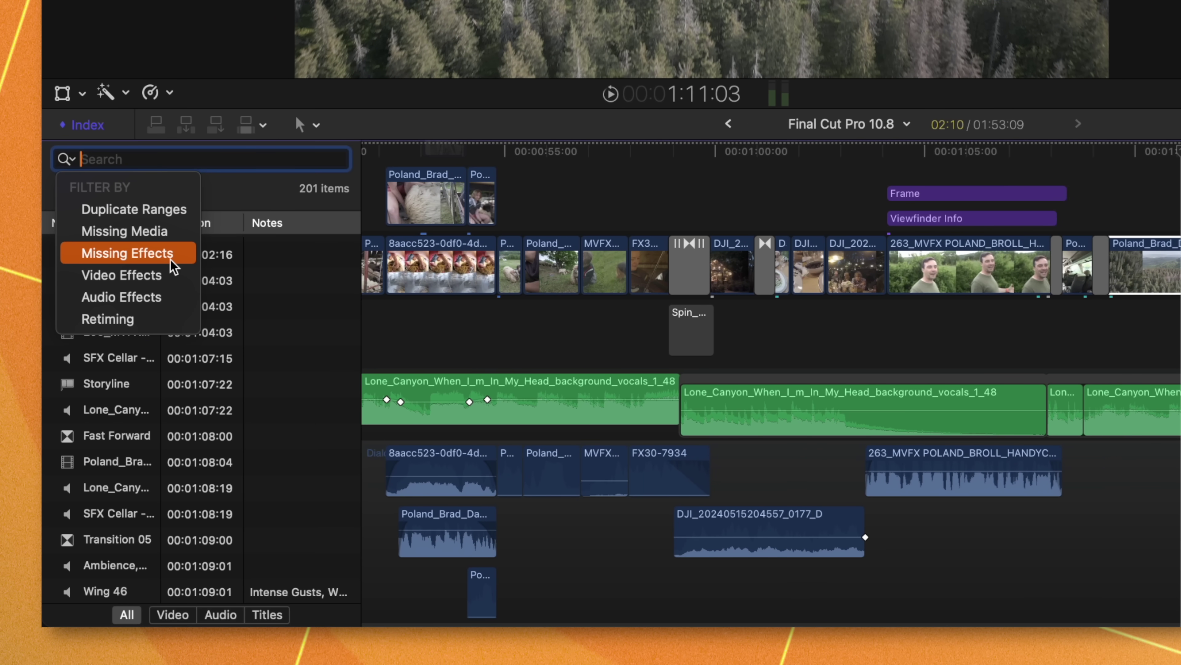
{"action": "left_click", "coordinate": [174, 266]}
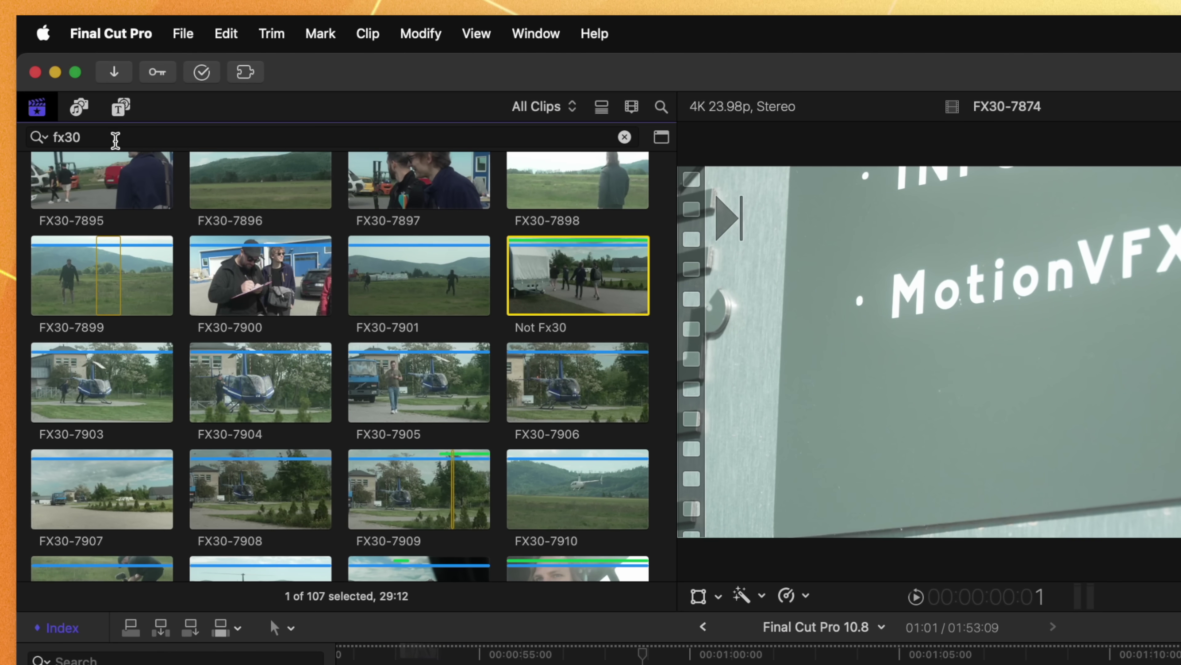
Confirm the fx30 browser search and play back the FX30-7901 clip
{"action": "left_click", "coordinate": [128, 109]}
{"action": "key", "text": "Return"}
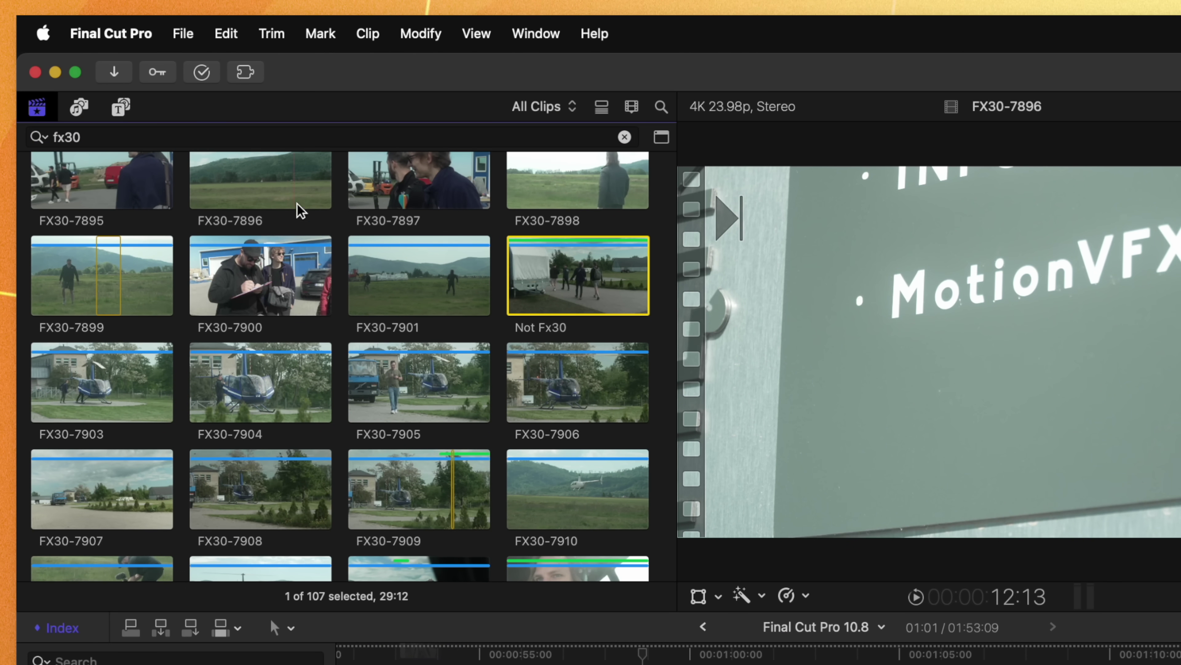
{"action": "scroll", "coordinate": [407, 349], "scroll_direction": "up", "scroll_amount": 3}
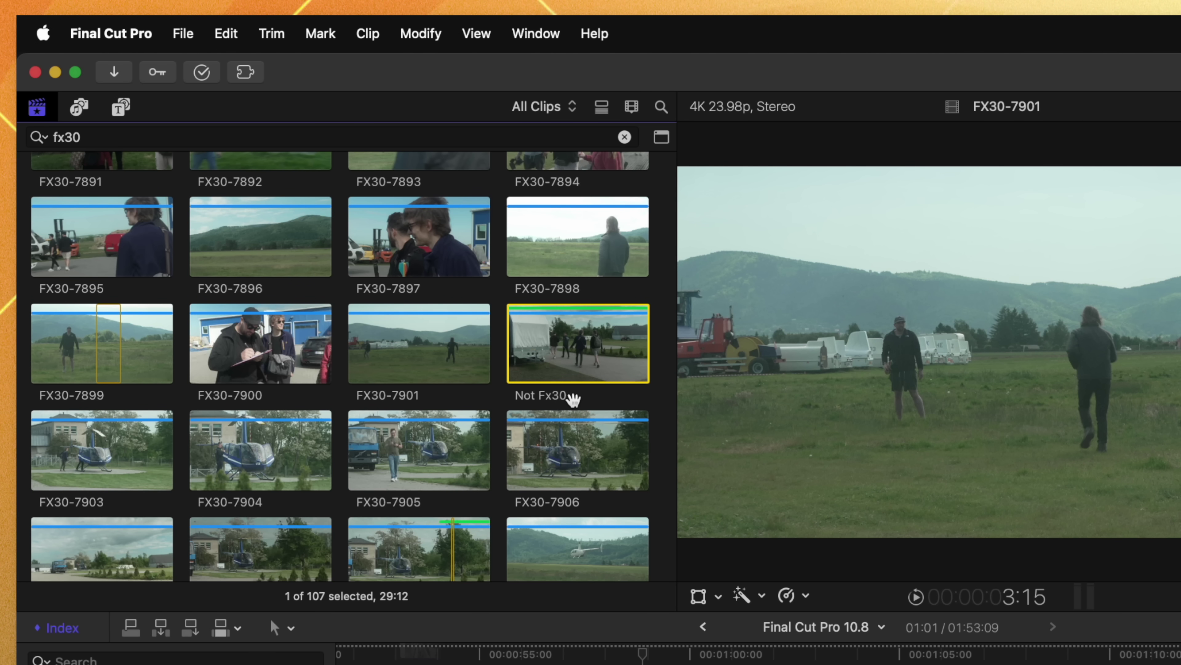
{"action": "key", "text": "space"}
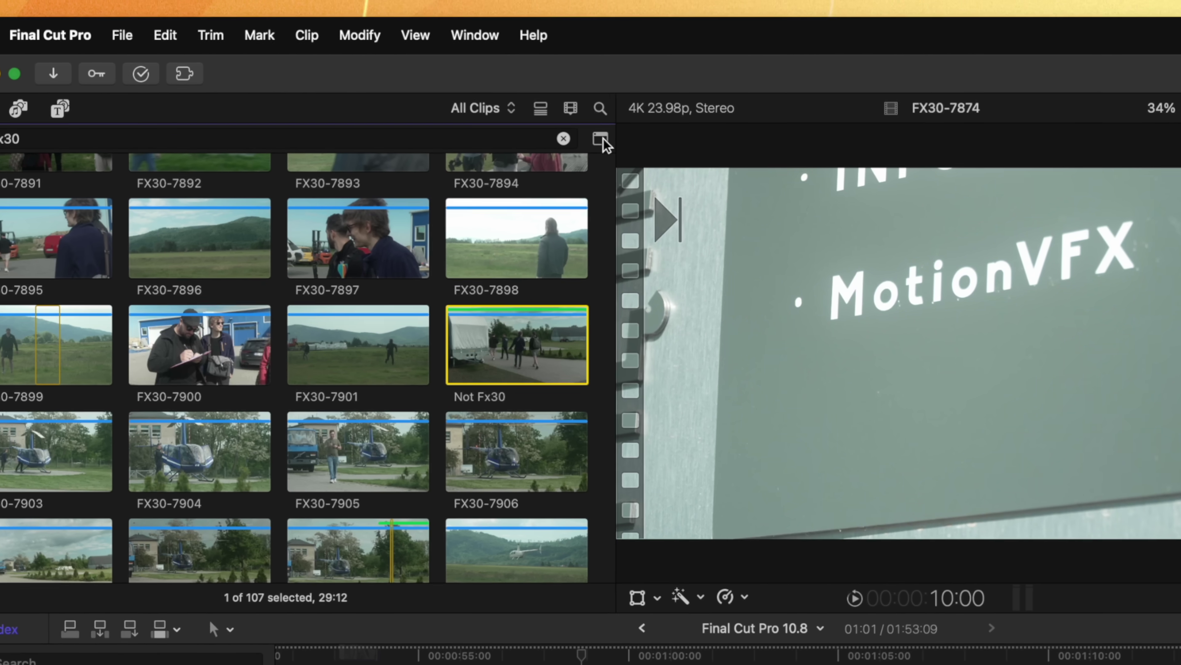
Change the fx30 name filter from Includes to Starts With, leaving 106 clips
{"action": "left_click", "coordinate": [661, 137]}
{"action": "left_click_drag", "start_coordinate": [687, 224], "coordinate": [701, 225]}
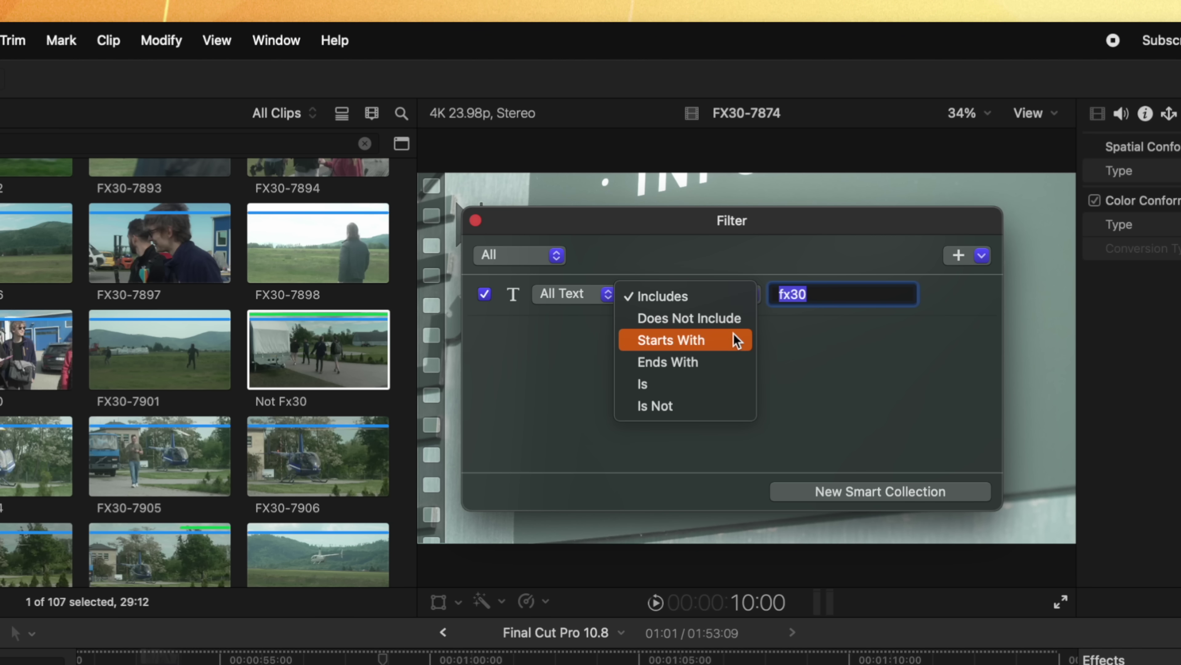
{"action": "left_click", "coordinate": [734, 339]}
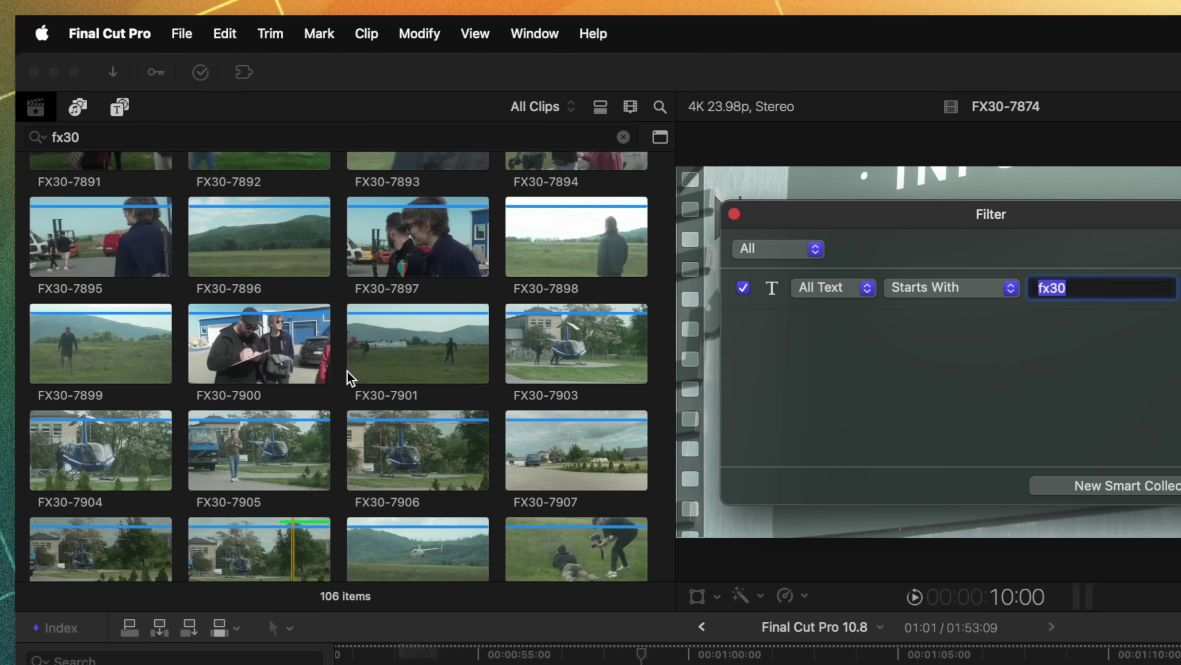
{"action": "scroll", "coordinate": [78, 392], "scroll_direction": "down", "scroll_amount": 2}
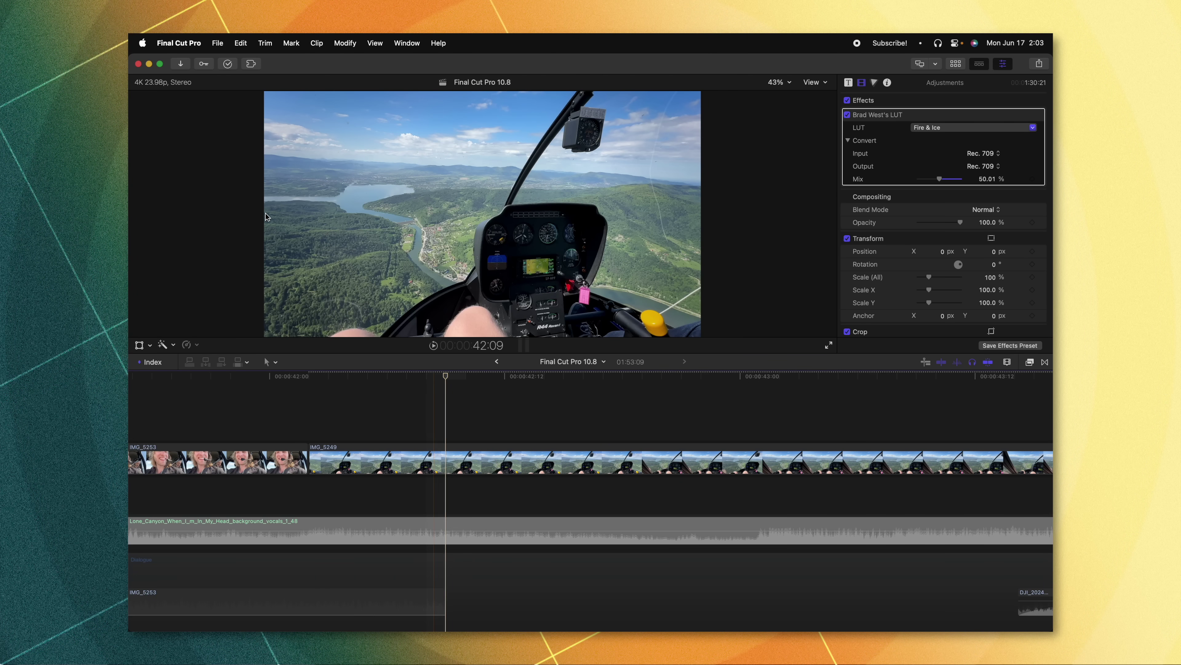
{"action": "left_click", "coordinate": [179, 43]}
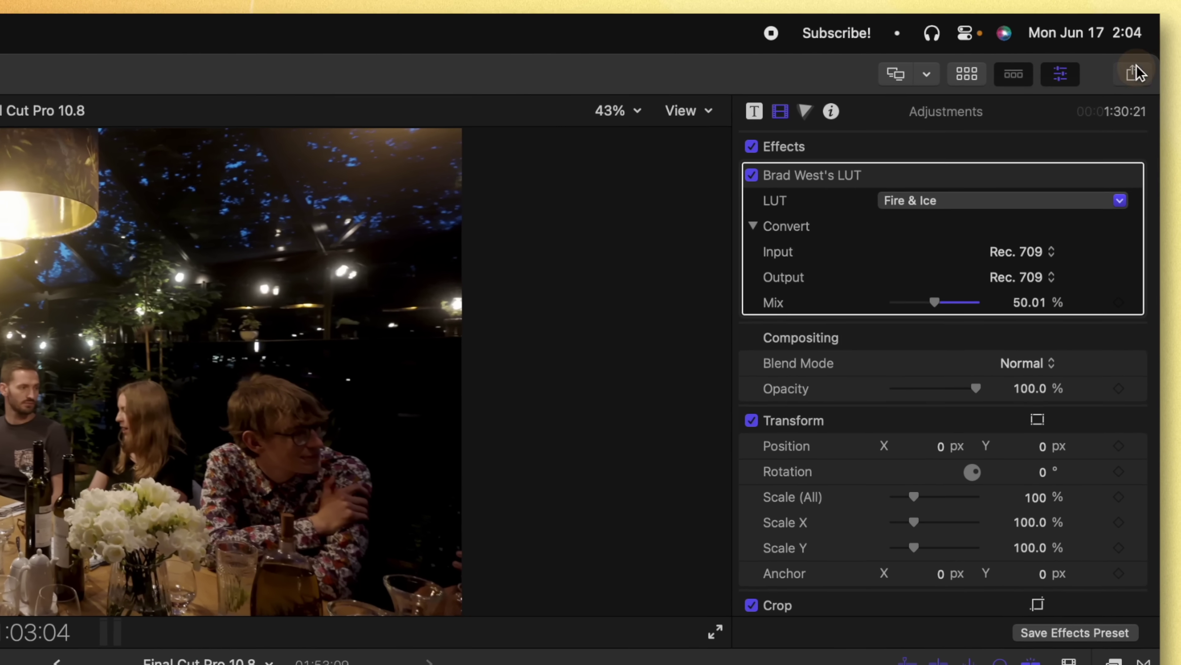
Open the Destinations settings via the Share menu's Add Destination… option
{"action": "left_click", "coordinate": [1135, 72]}
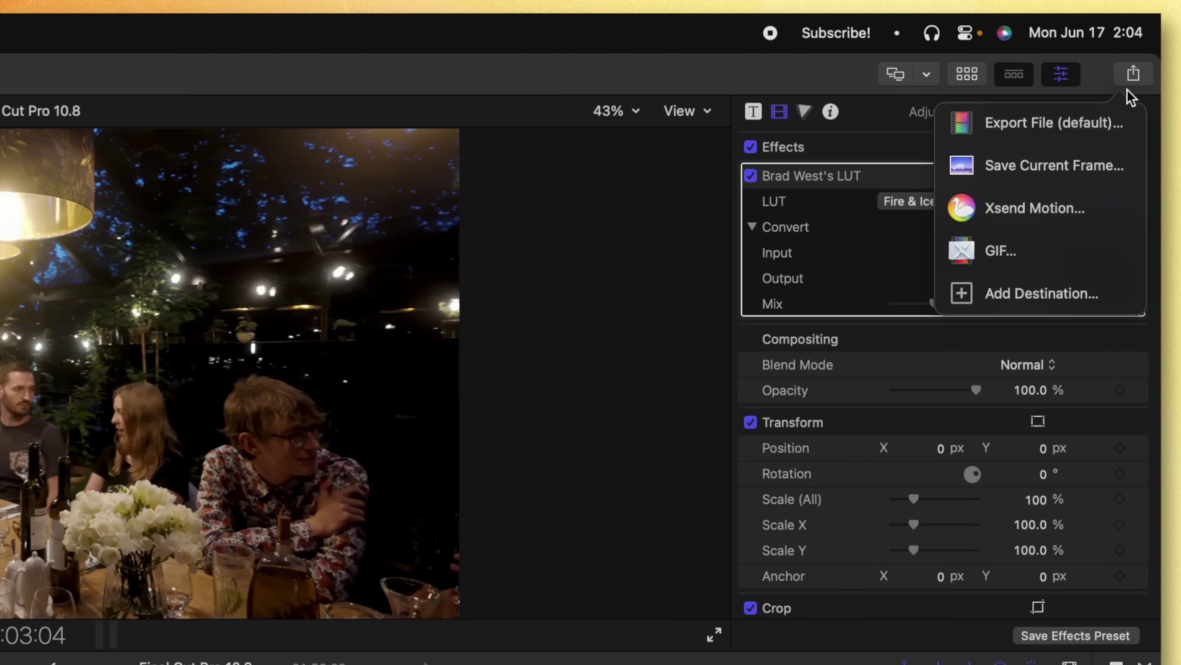
{"action": "left_click", "coordinate": [1127, 79]}
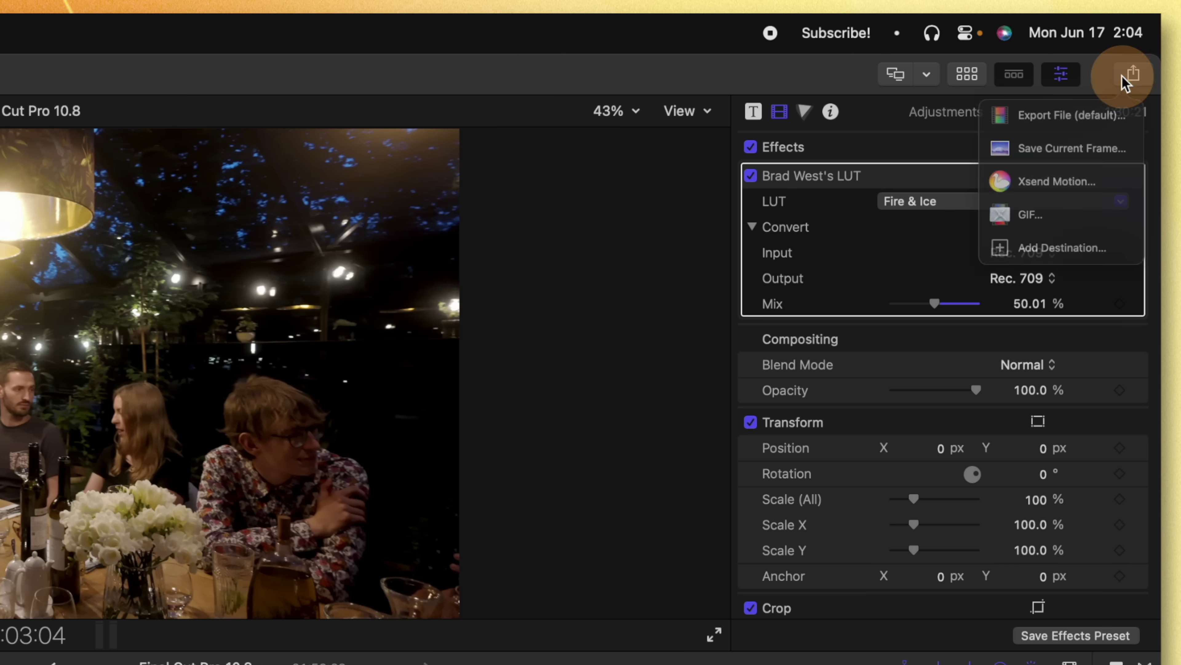
{"action": "left_click", "coordinate": [1070, 229]}
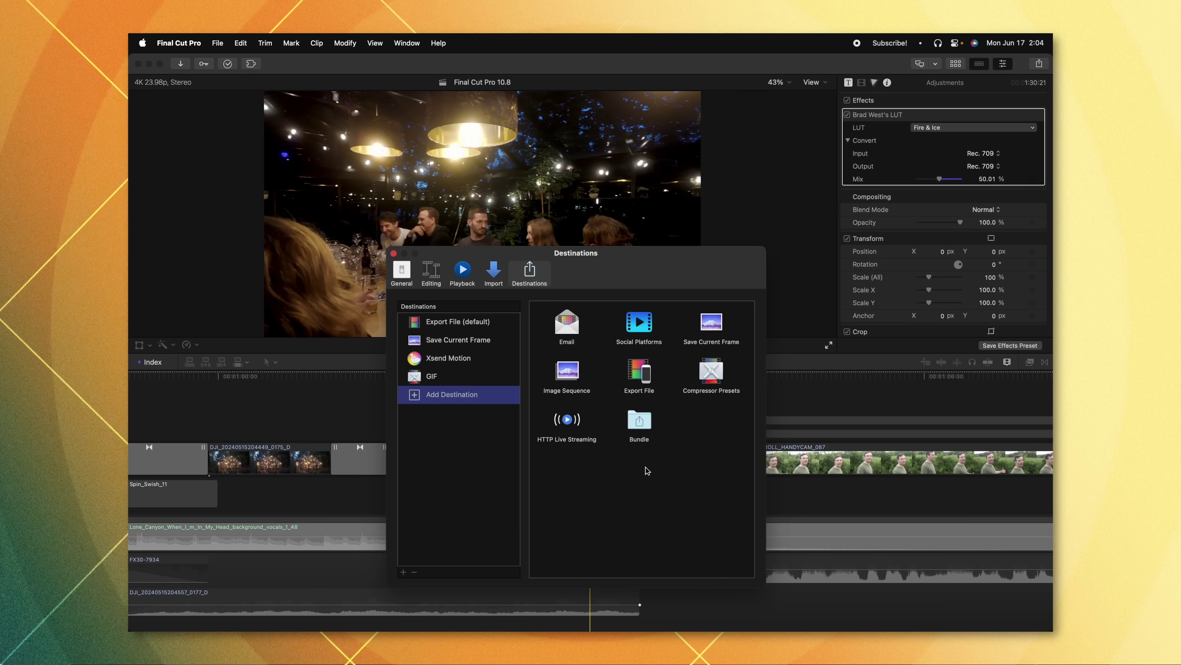